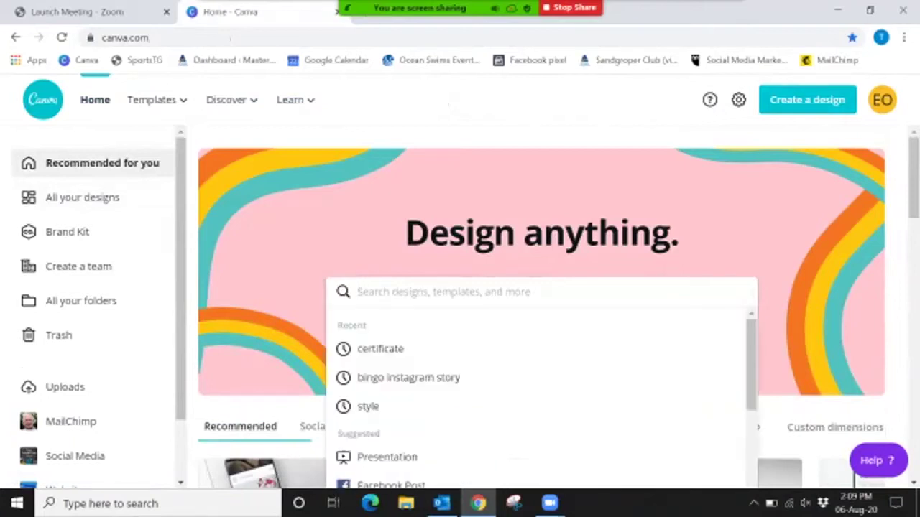
Step: Search the template library for "report" and look through the report template designs
text(report)
key(Return)
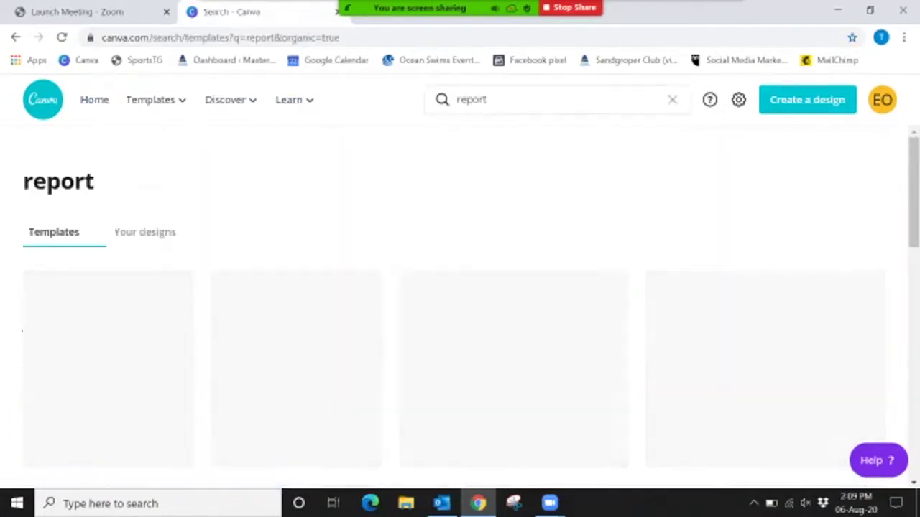
scroll(460, 309, down, 1)
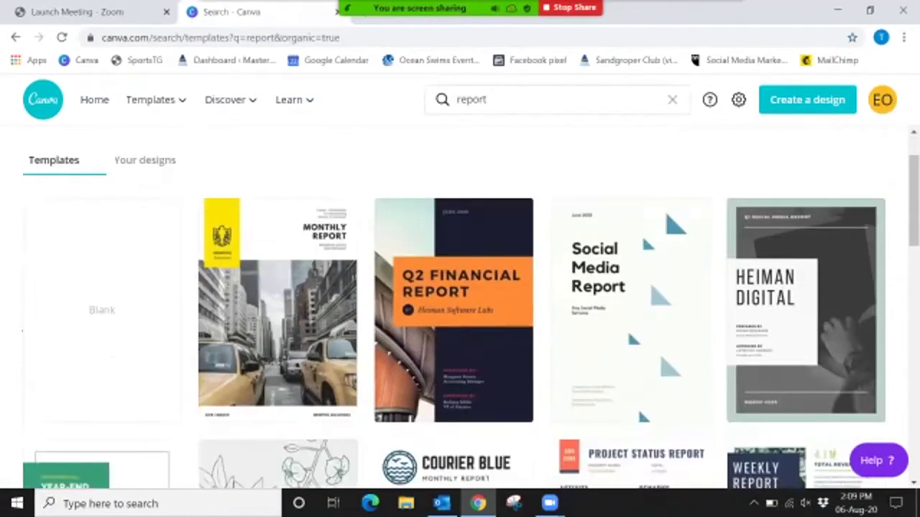
scroll(881, 156, down, 10)
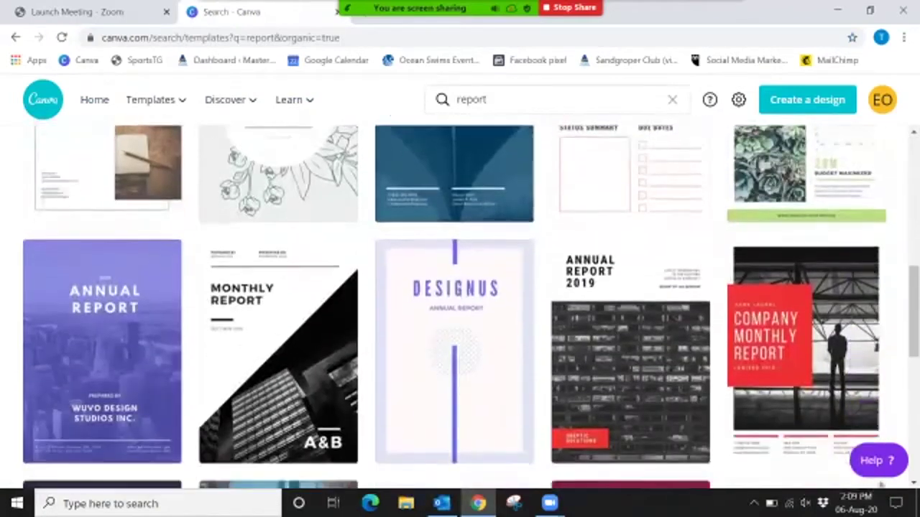
scroll(881, 156, up, 15)
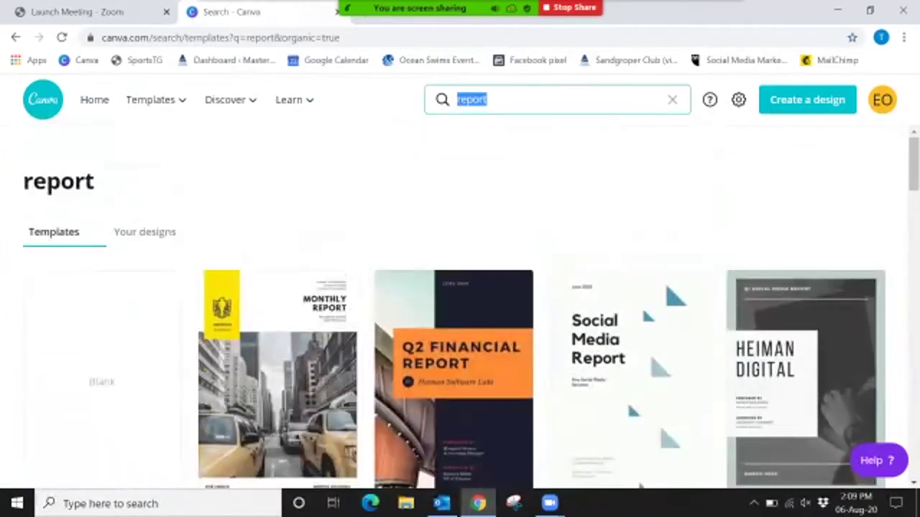
Step: Search for the Facebook Post design type and create a blank Facebook Post from it
text(facebook)
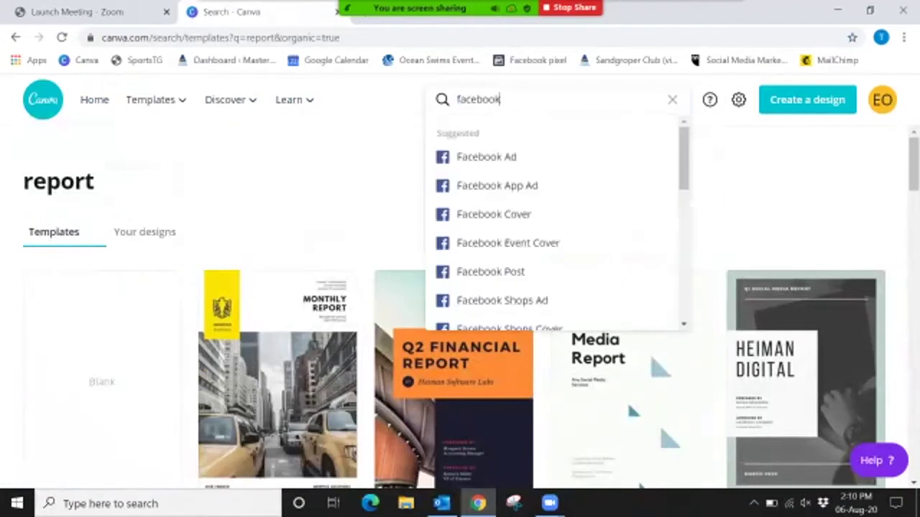
click(491, 271)
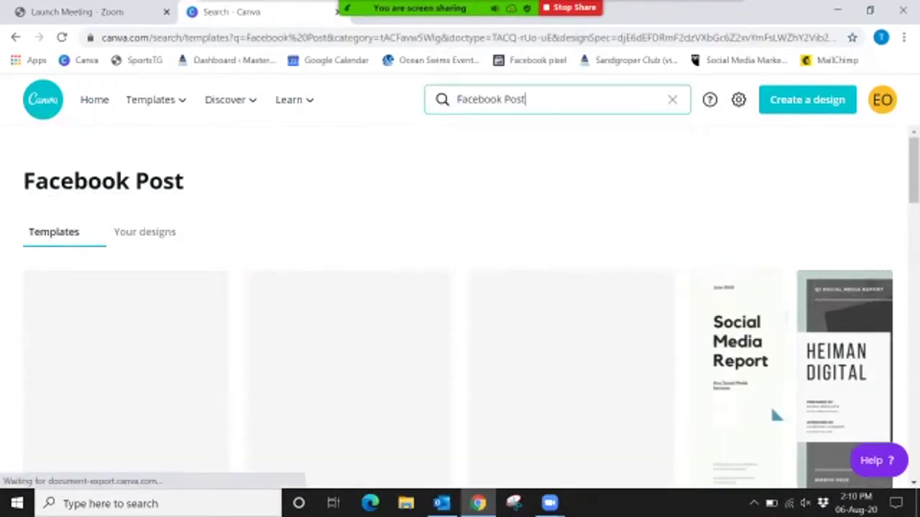
scroll(460, 312, down, 1)
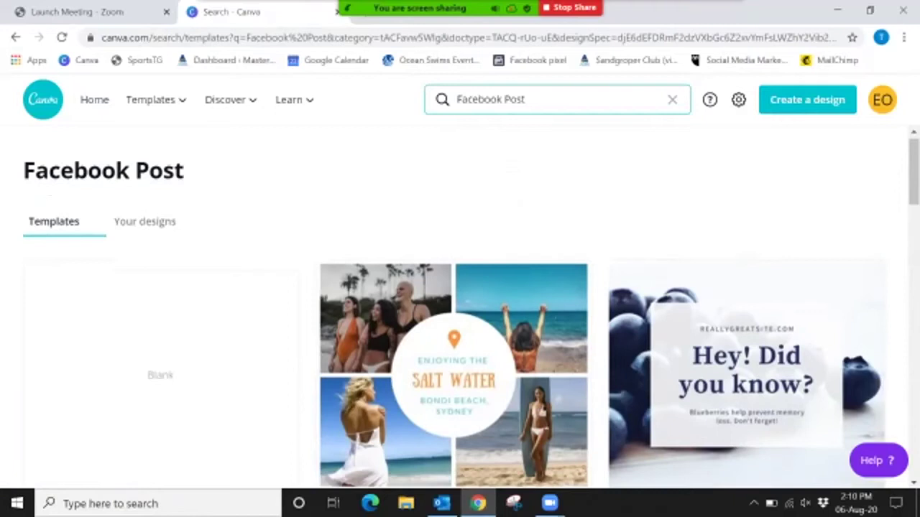
click(160, 314)
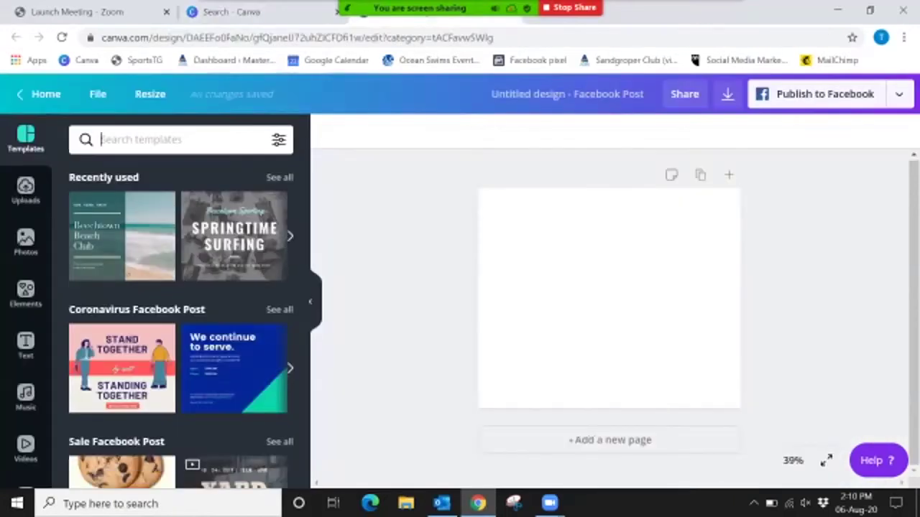
Step: Search the Facebook Post templates for "fun" and browse the designs
text(fun)
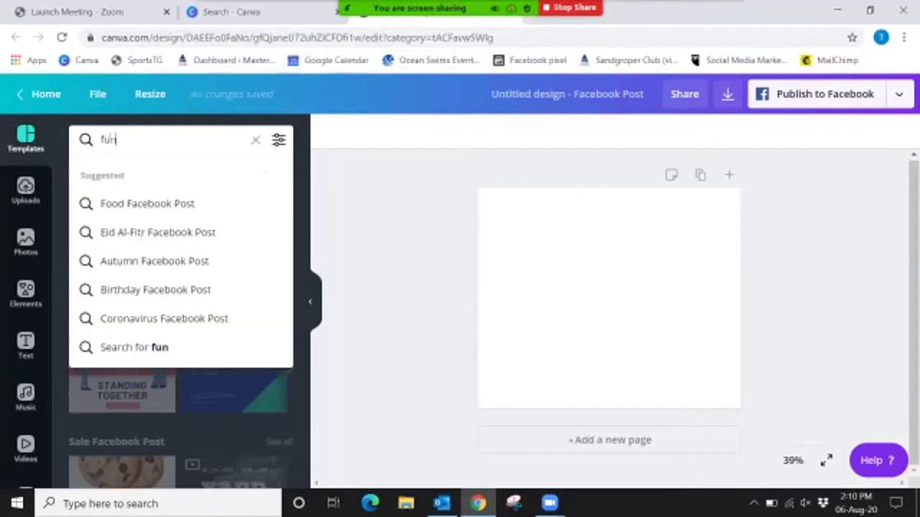
key(Return)
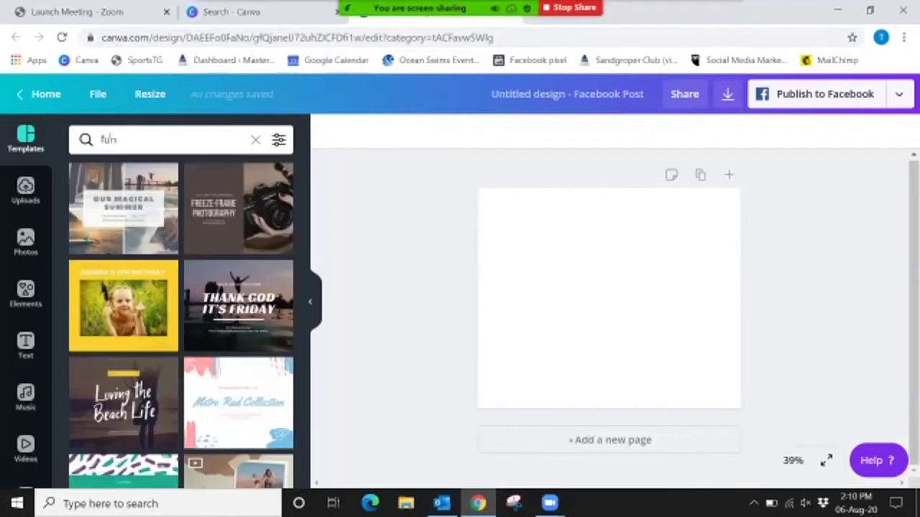
scroll(238, 223, down, 5)
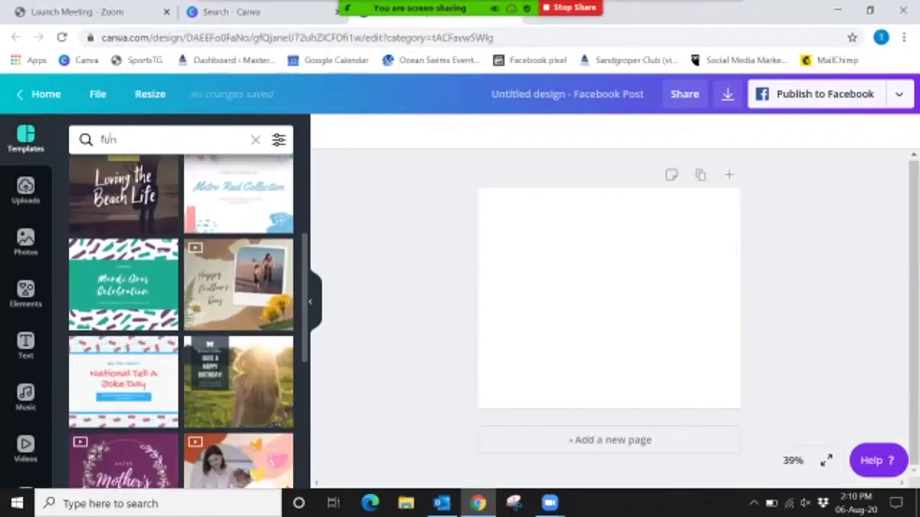
scroll(180, 316, down, 6)
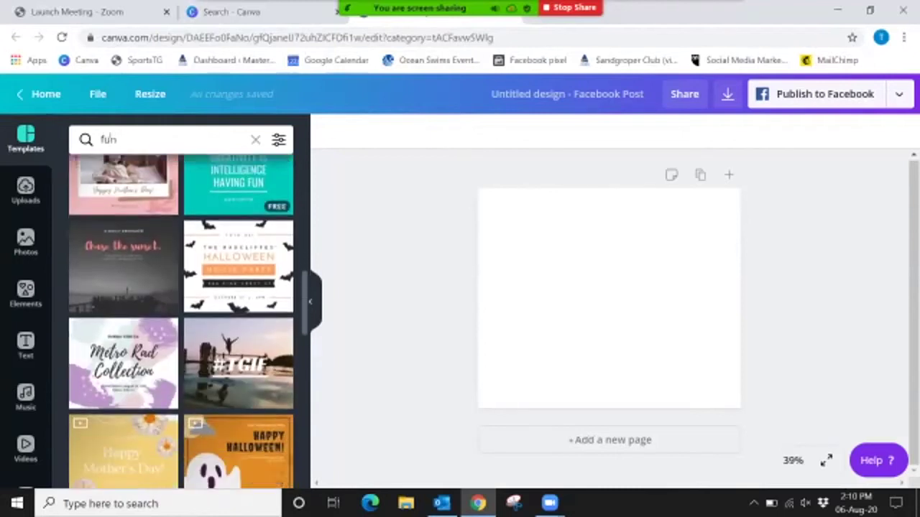
scroll(238, 316, down, 2)
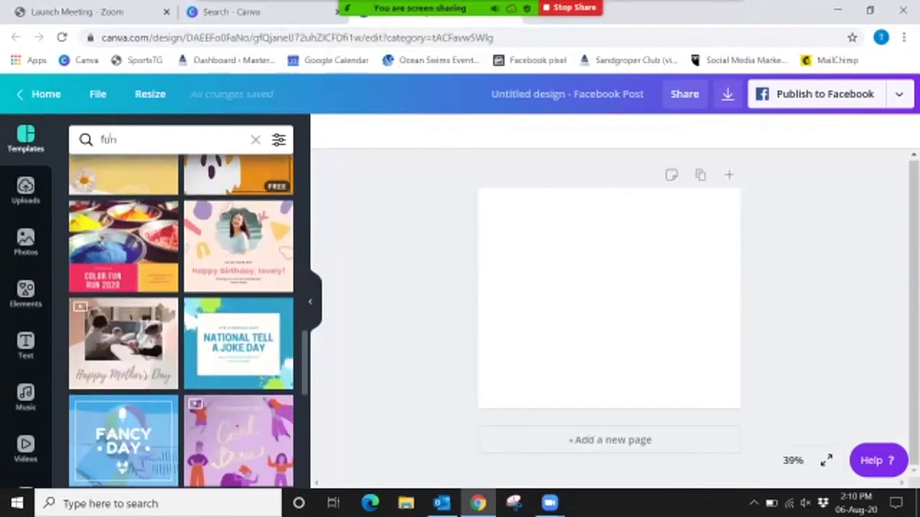
scroll(237, 316, up, 2)
scroll(180, 322, down, 6)
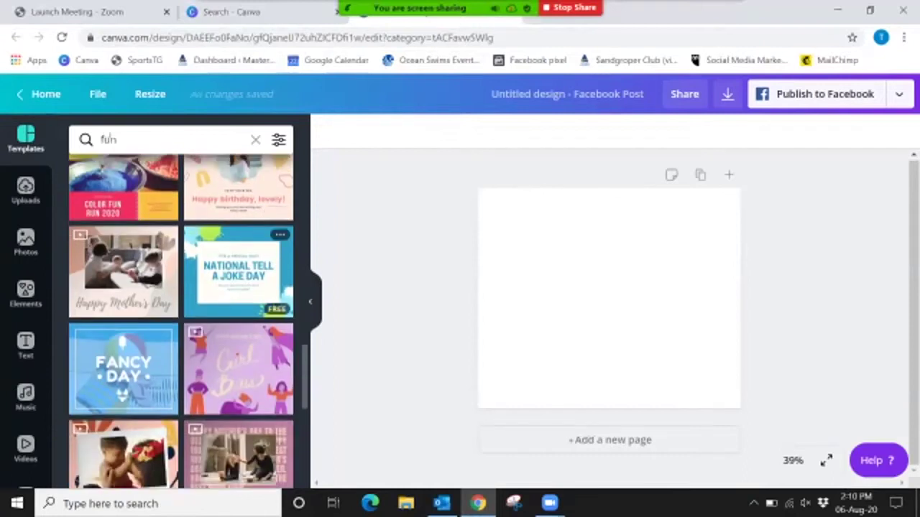
scroll(180, 321, down, 6)
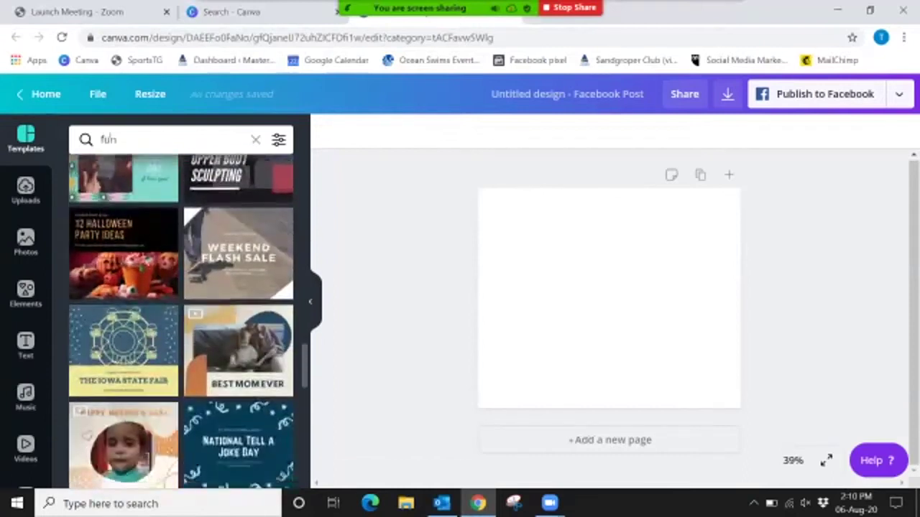
scroll(180, 321, down, 4)
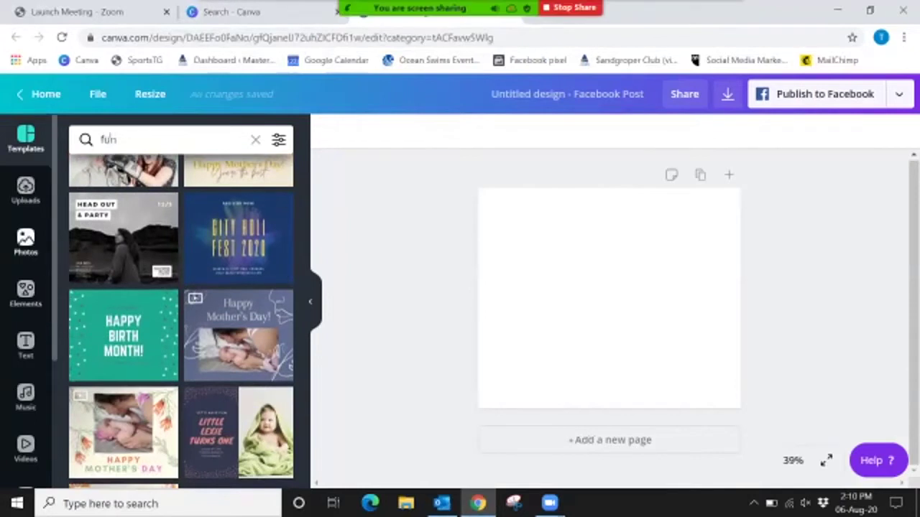
Step: Filter the photo library by availability to show only Free photos
click(25, 240)
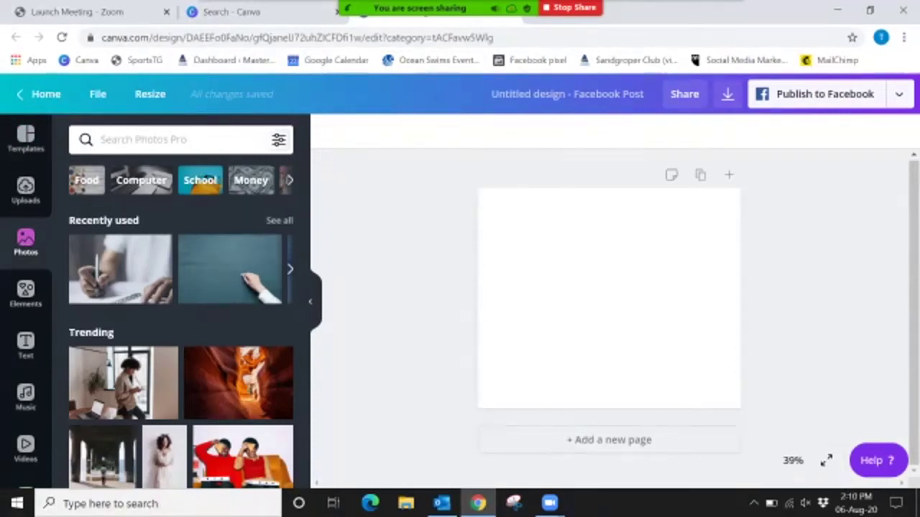
click(279, 139)
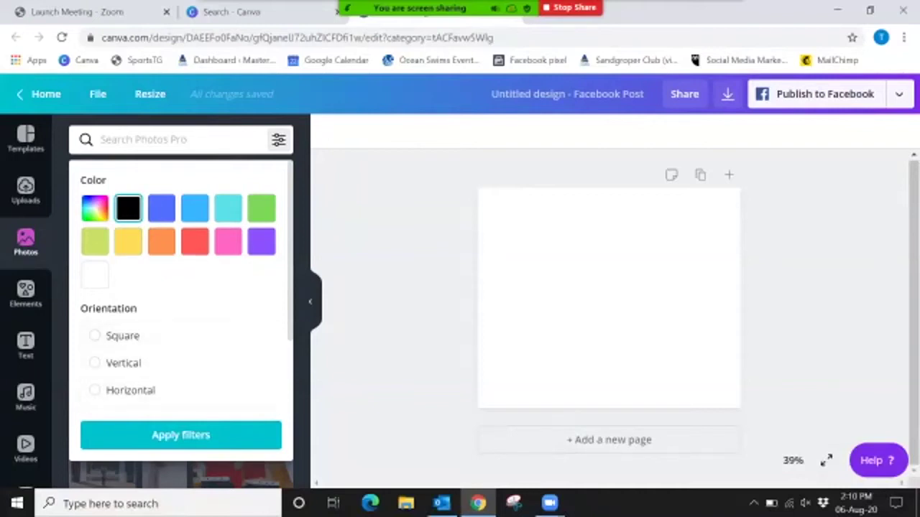
scroll(228, 242, down, 2)
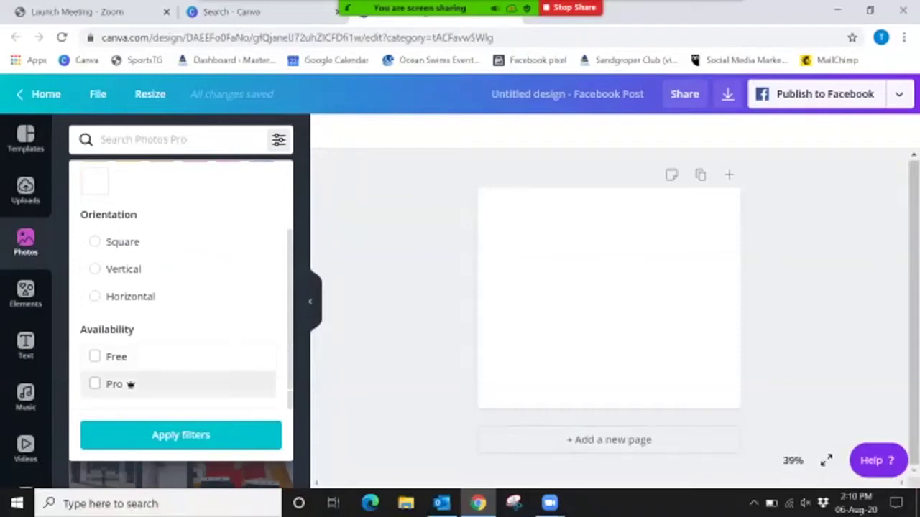
click(95, 356)
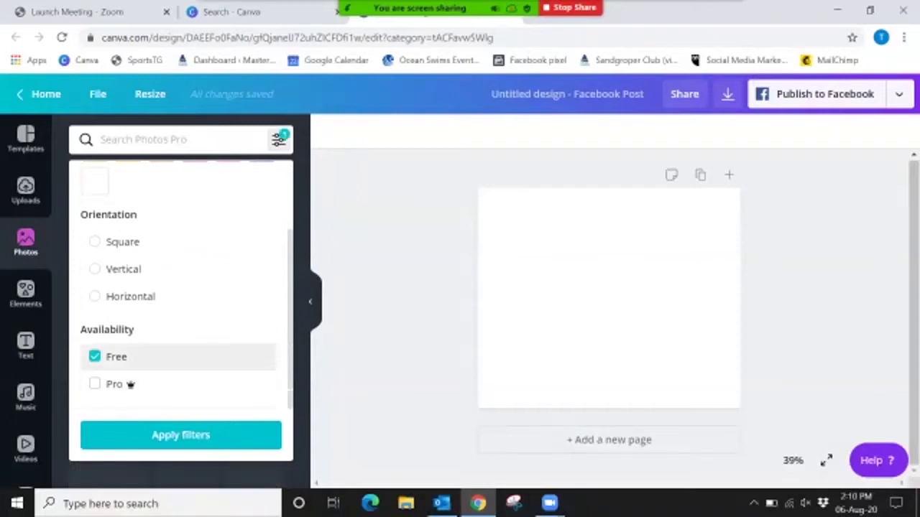
click(180, 435)
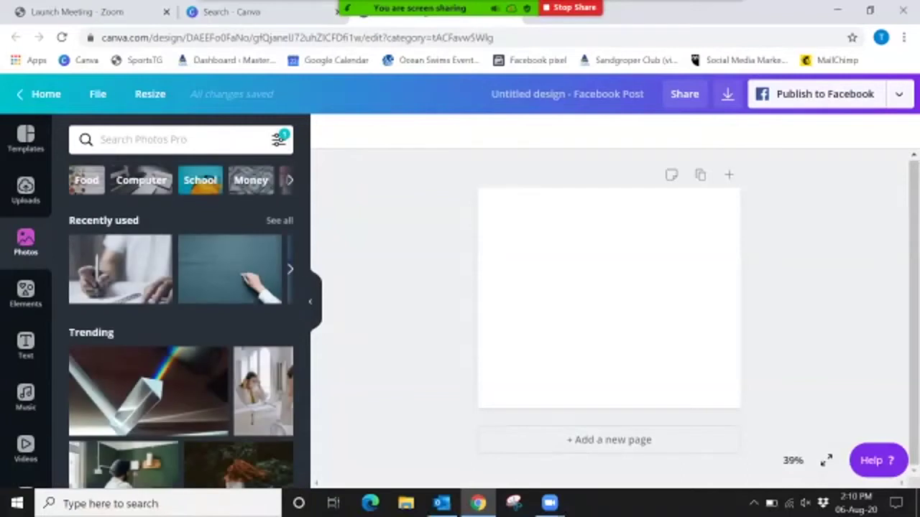
Step: Search the free photos for "swimming"
click(144, 139)
text(sw)
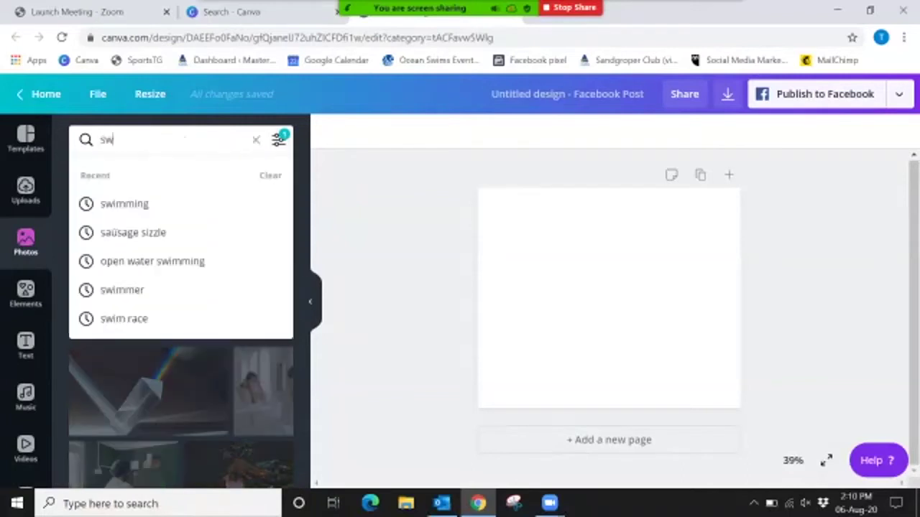
text(imming)
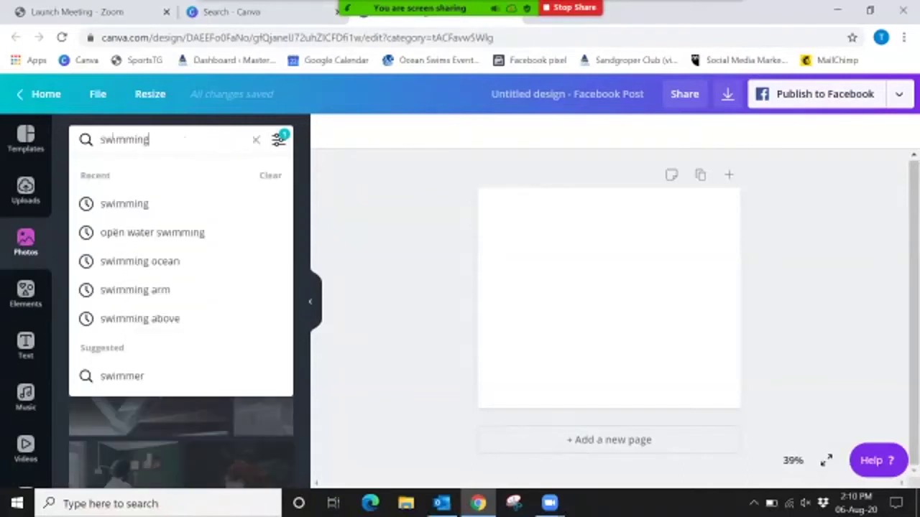
key(Return)
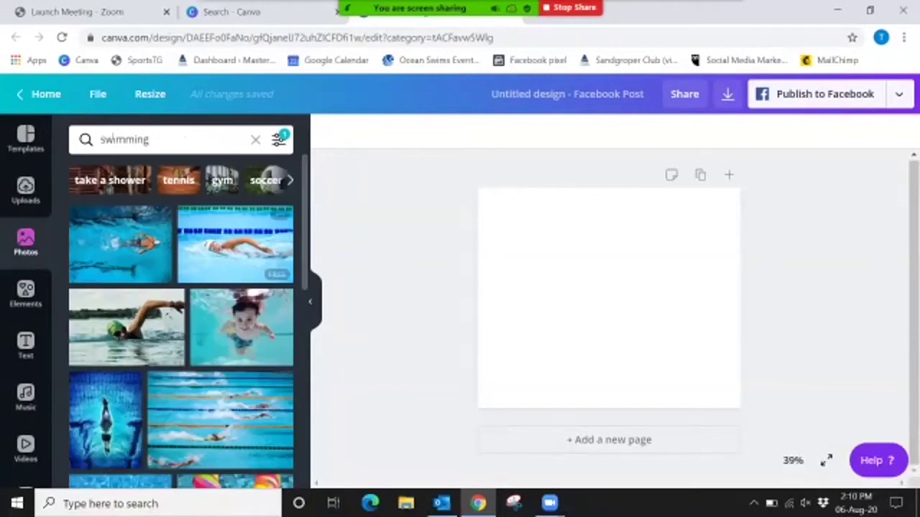
Step: Browse the swimming photos and place the blue underwater pool photo with lane lines so it fills the blank page
scroll(222, 406, down, 5)
scroll(181, 321, down, 10)
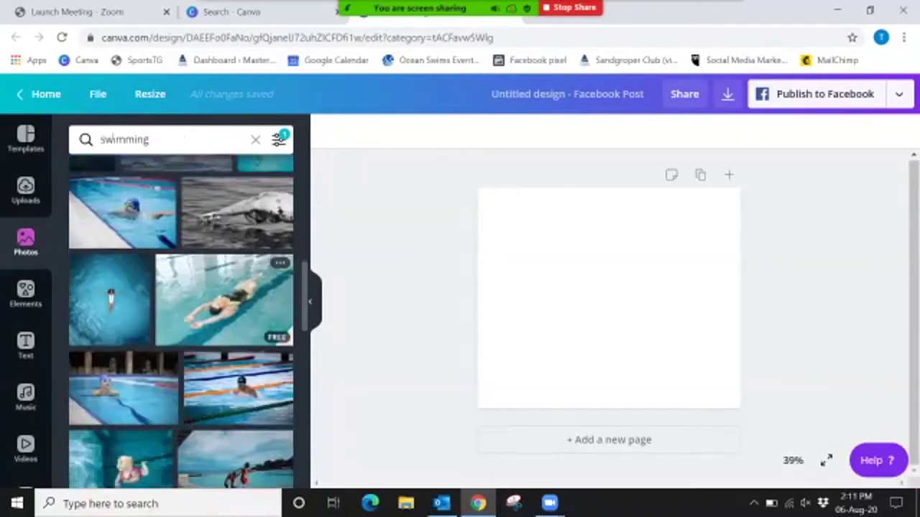
scroll(181, 321, down, 8)
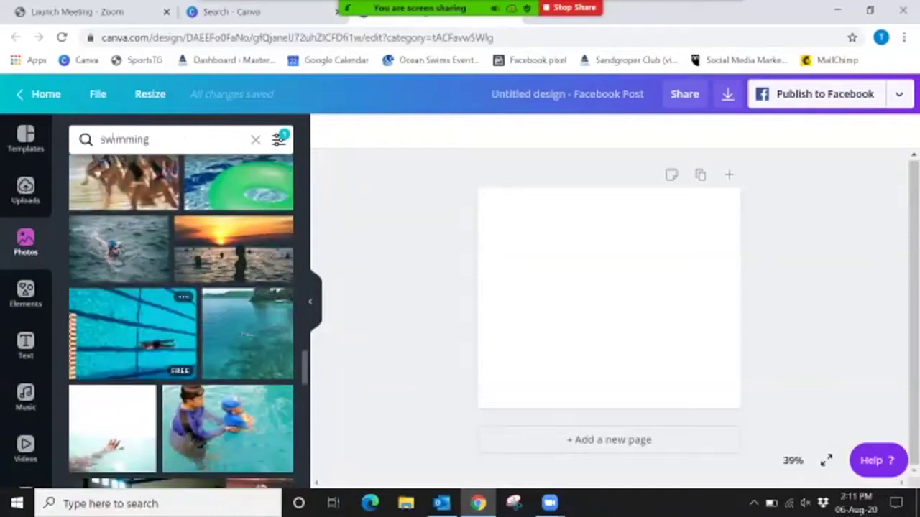
scroll(181, 321, down, 10)
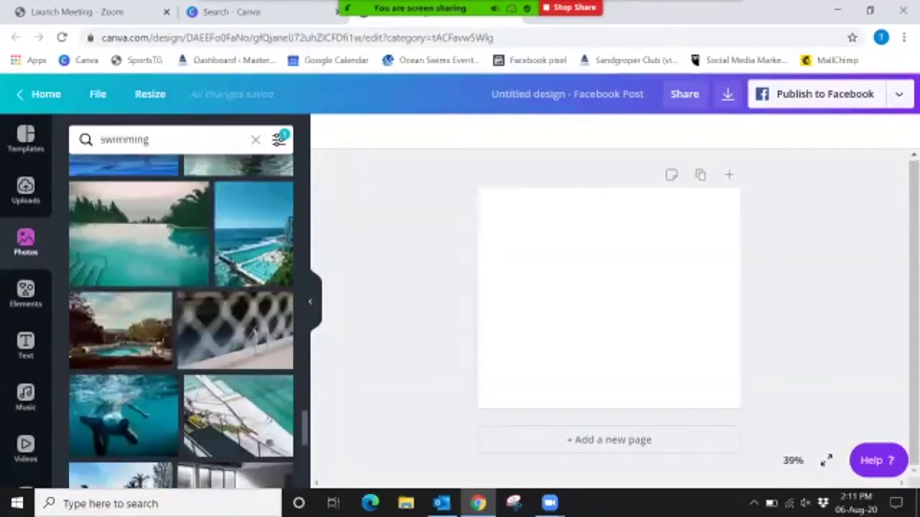
scroll(181, 321, down, 10)
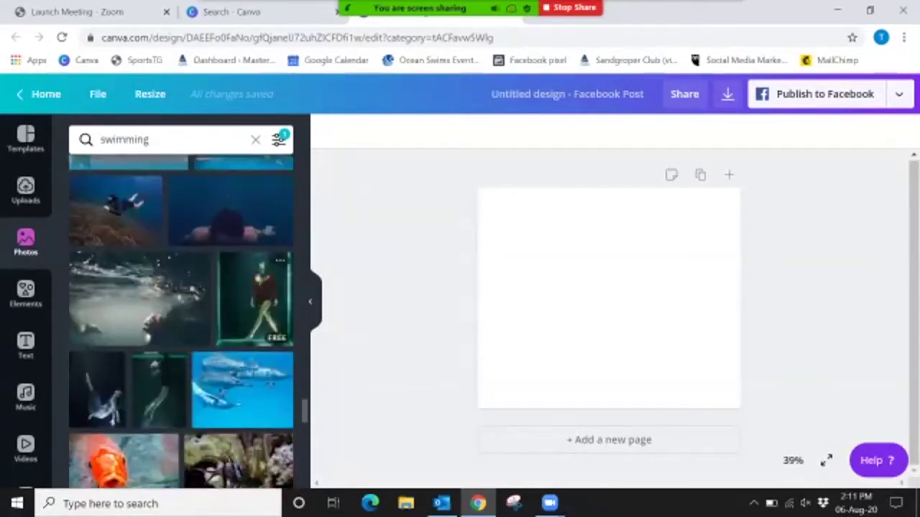
scroll(181, 321, down, 10)
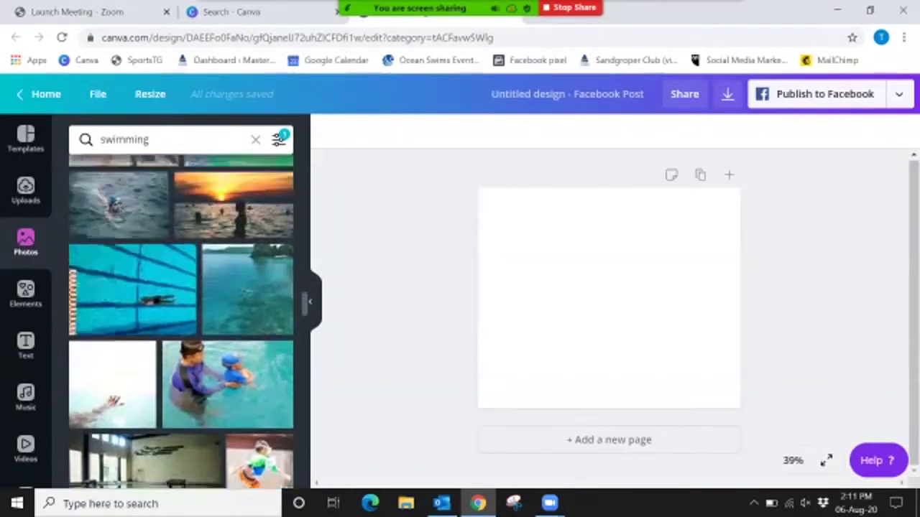
scroll(181, 321, down, 5)
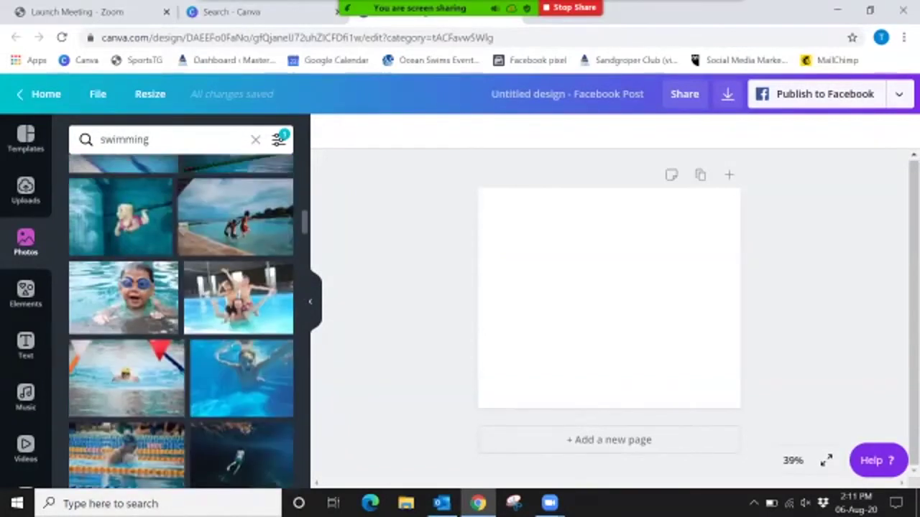
scroll(122, 367, down, 5)
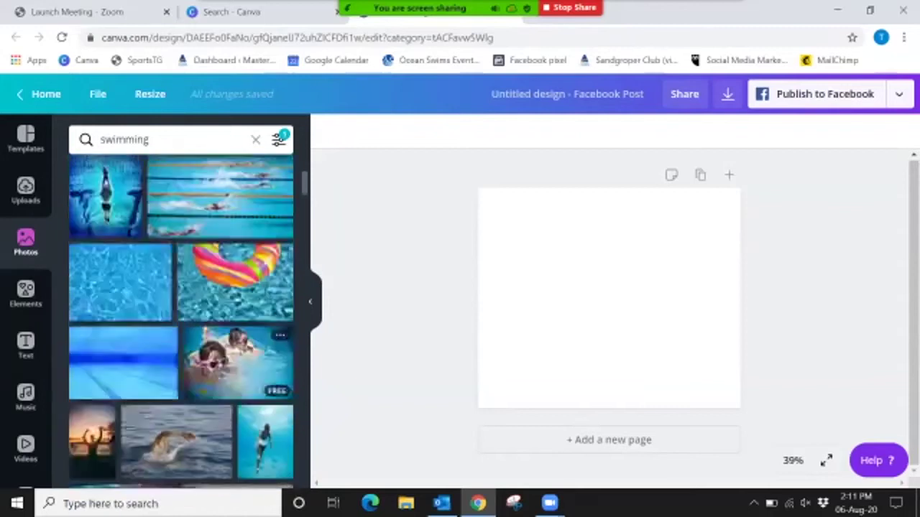
drag(122, 377, 546, 316)
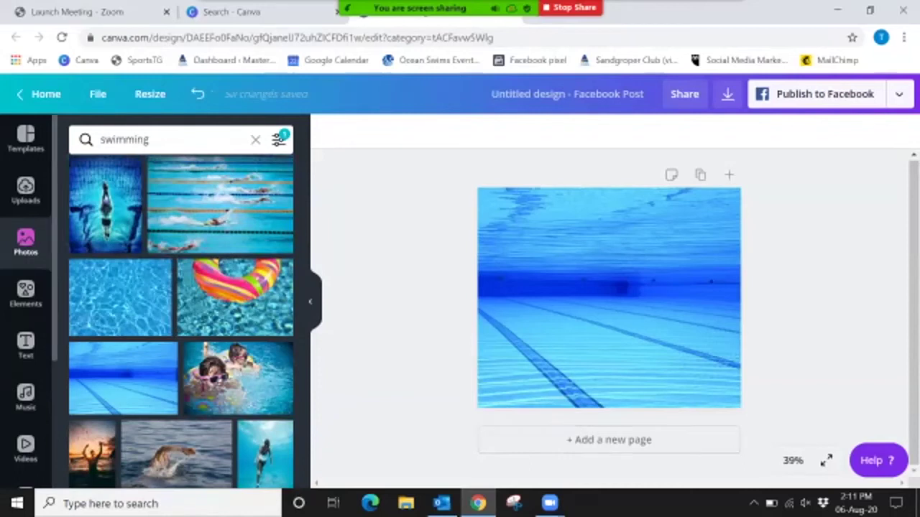
Step: Search the background library for "swim"
scroll(26, 301, down, 2)
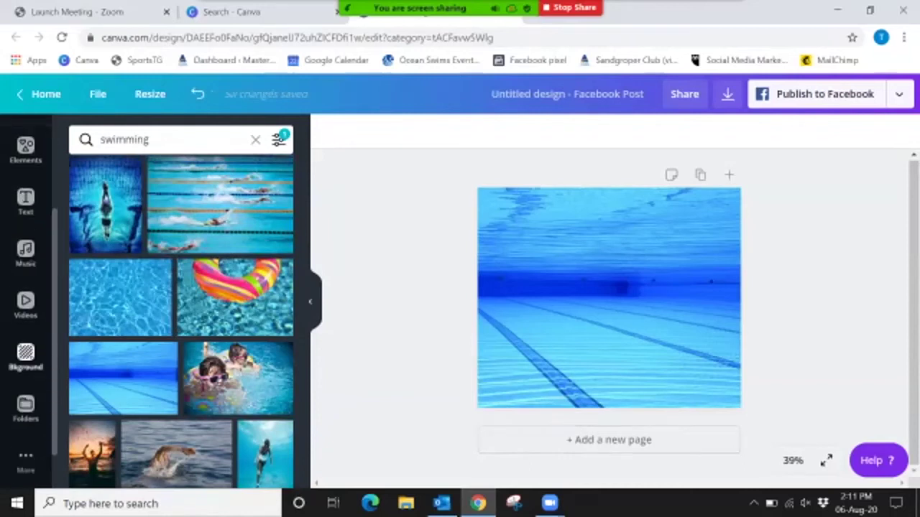
click(26, 357)
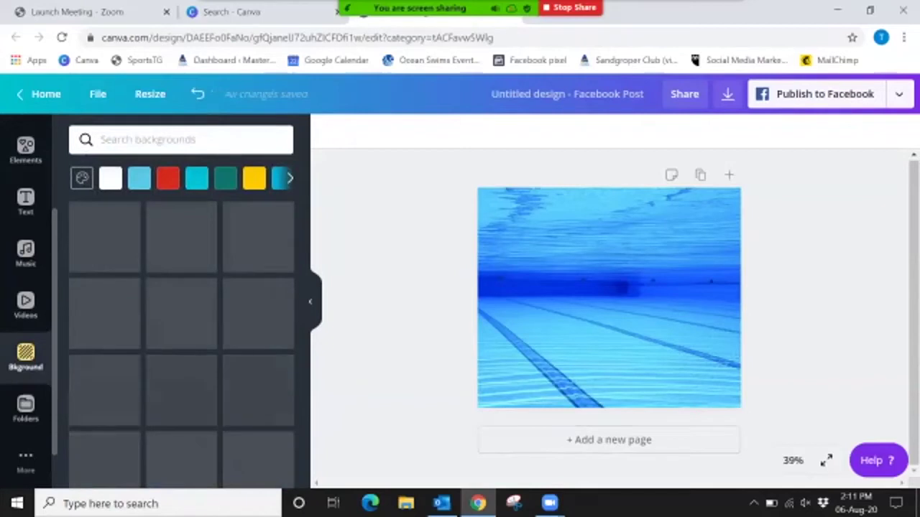
click(115, 140)
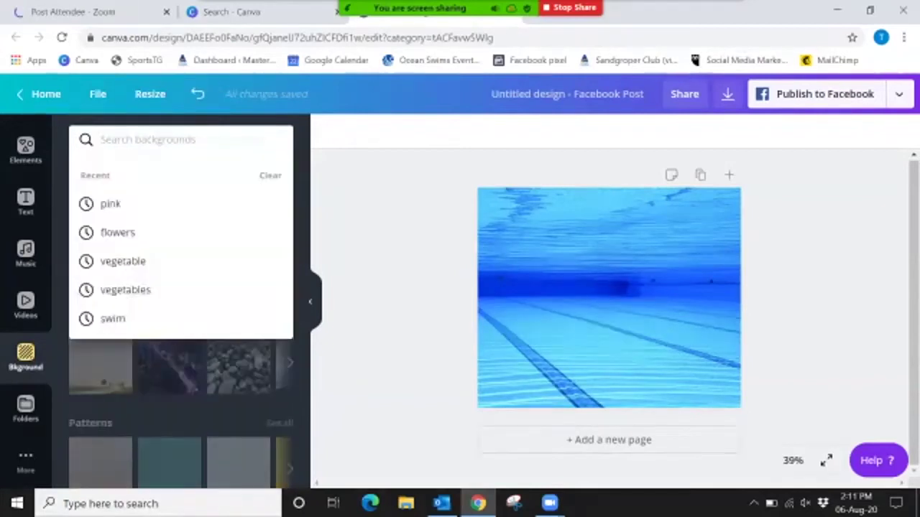
text(swim)
key(Return)
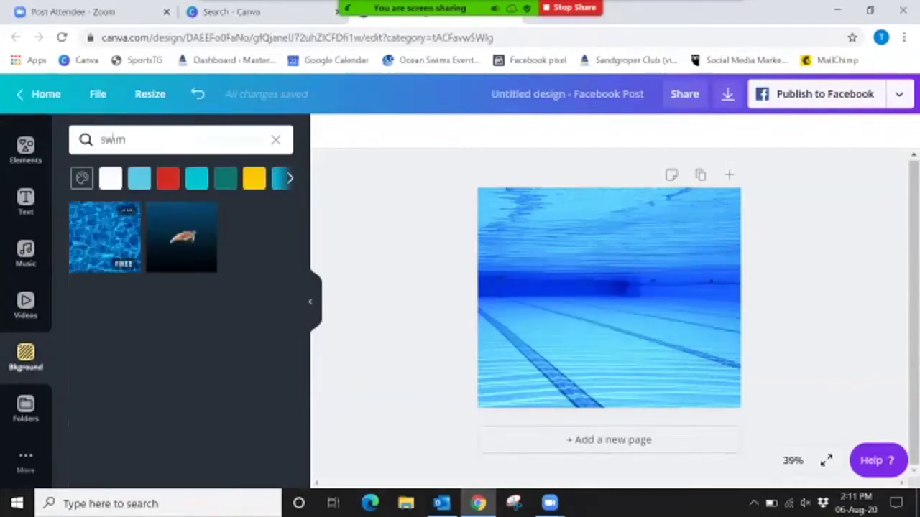
Step: Clear the previous search and search the background library for "ocean"
click(275, 139)
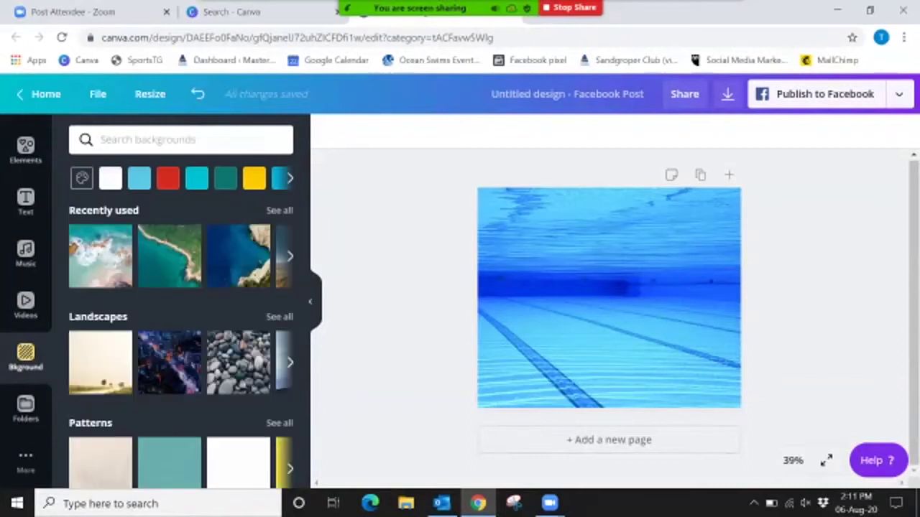
text(ocean)
key(Return)
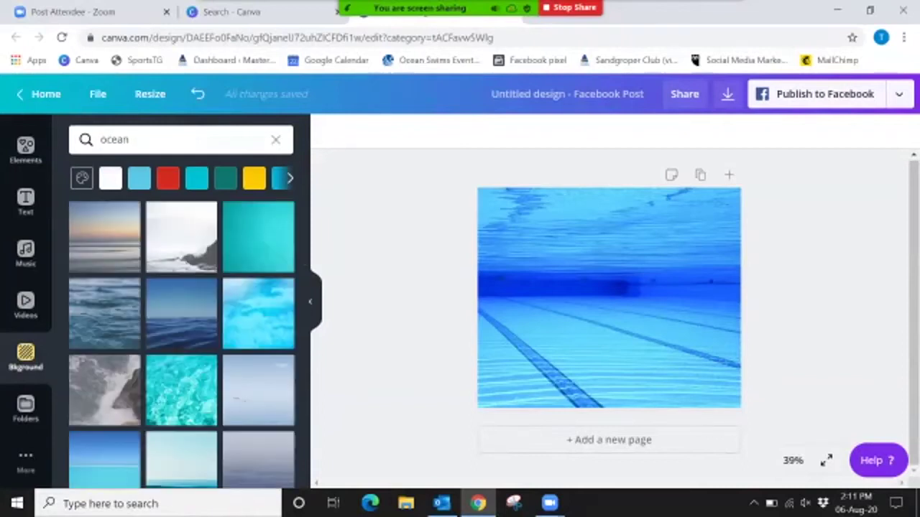
Step: Try the turquoise rippled water and the green shoreline wave as the page background
mouse_move(258, 238)
mouse_down()
mouse_move(474, 289)
mouse_move(580, 349)
mouse_move(351, 235)
mouse_move(258, 238)
mouse_up()
scroll(181, 313, down, 1)
click(181, 318)
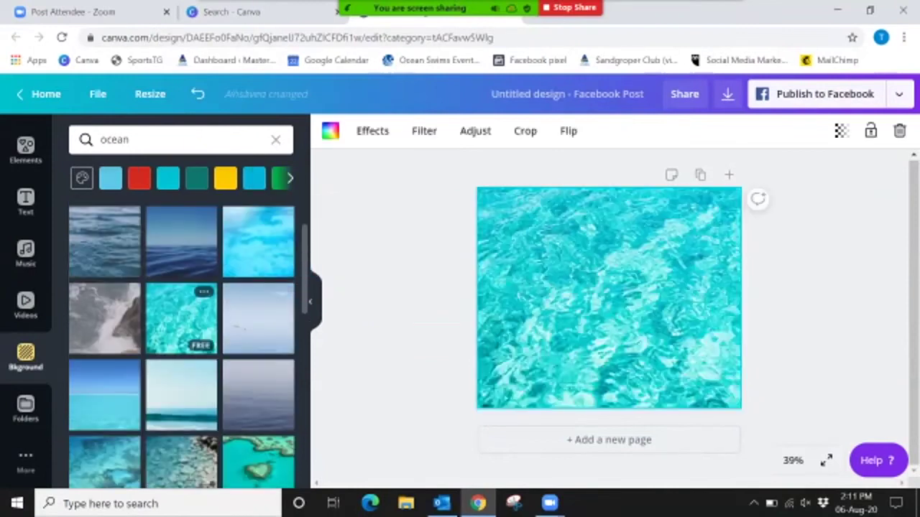
scroll(181, 344, down, 5)
click(104, 334)
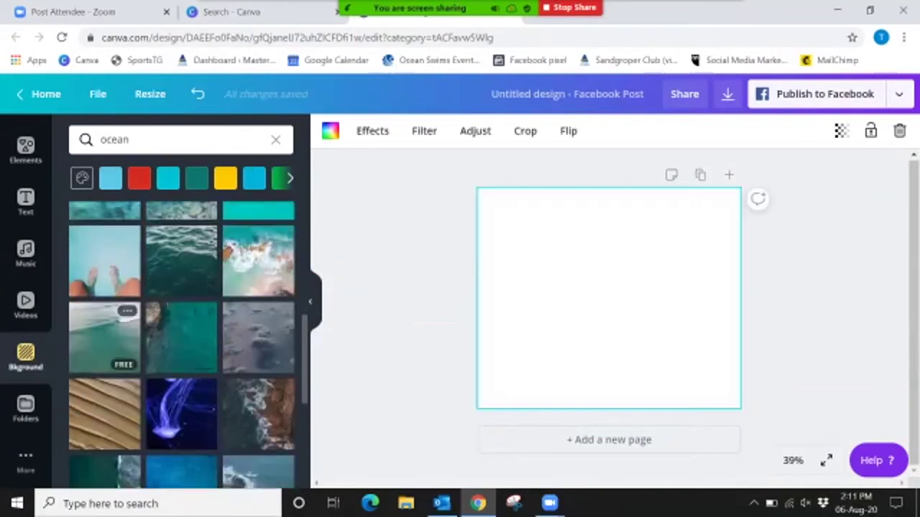
Step: Apply the teal rippling sea photo from the ocean results as the page background
scroll(181, 330, down, 1)
scroll(181, 344, down, 2)
click(258, 429)
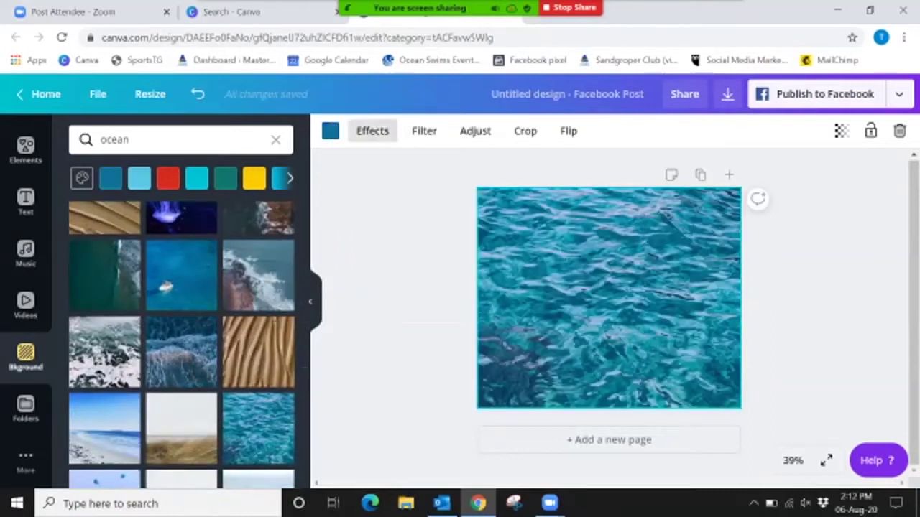
Step: Look through the image effects available for the background photo
click(372, 131)
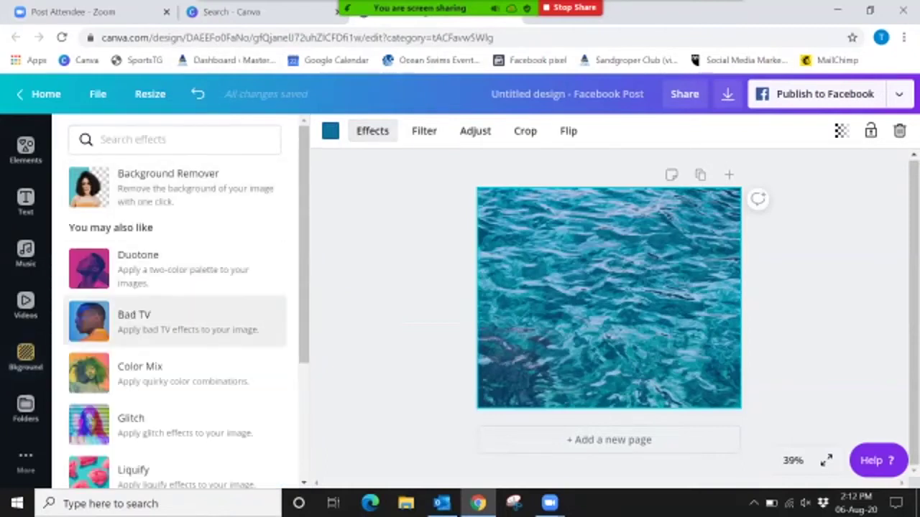
scroll(180, 359, down, 3)
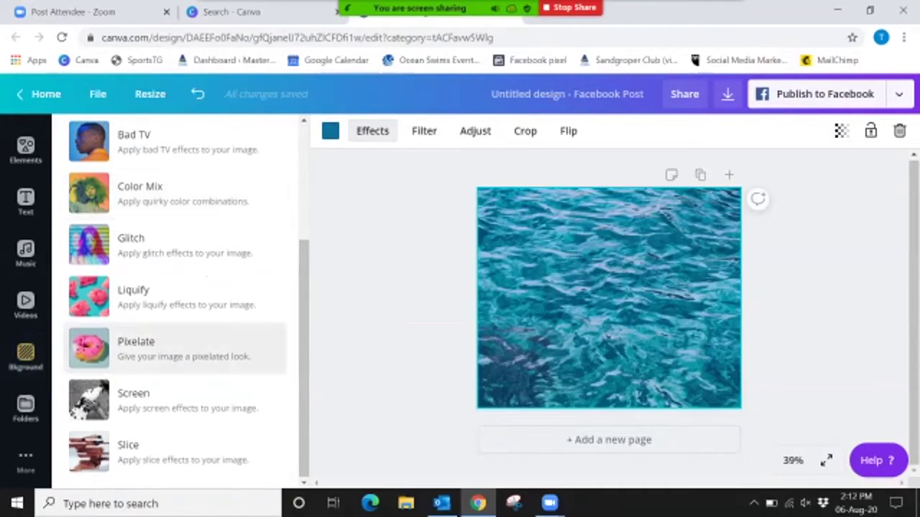
scroll(179, 348, up, 3)
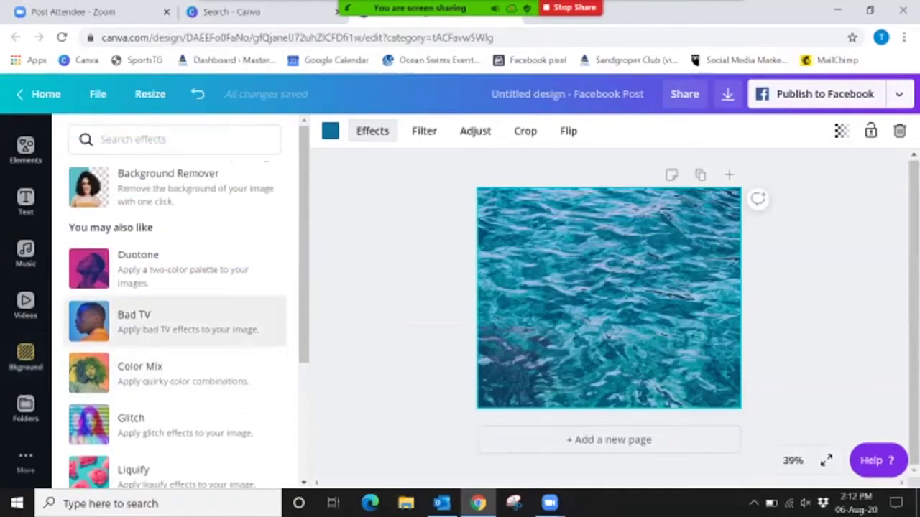
Step: Try several filters on the background photo, including Epic, Festive, Whimsical and Edge
click(424, 131)
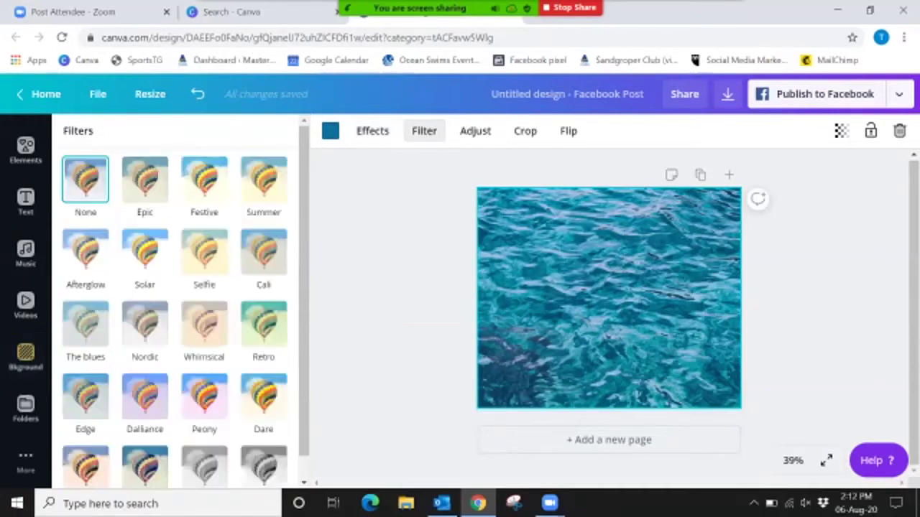
click(145, 179)
click(204, 180)
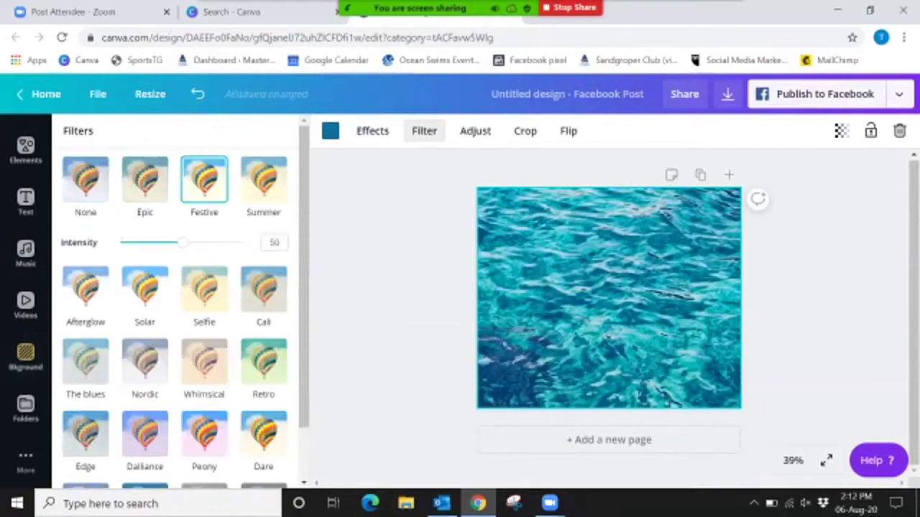
click(204, 361)
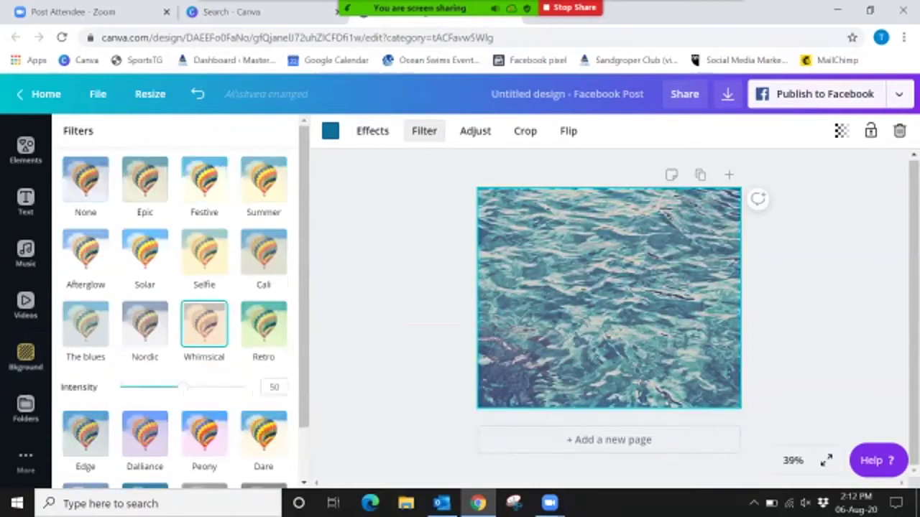
click(85, 434)
scroll(144, 313, down, 1)
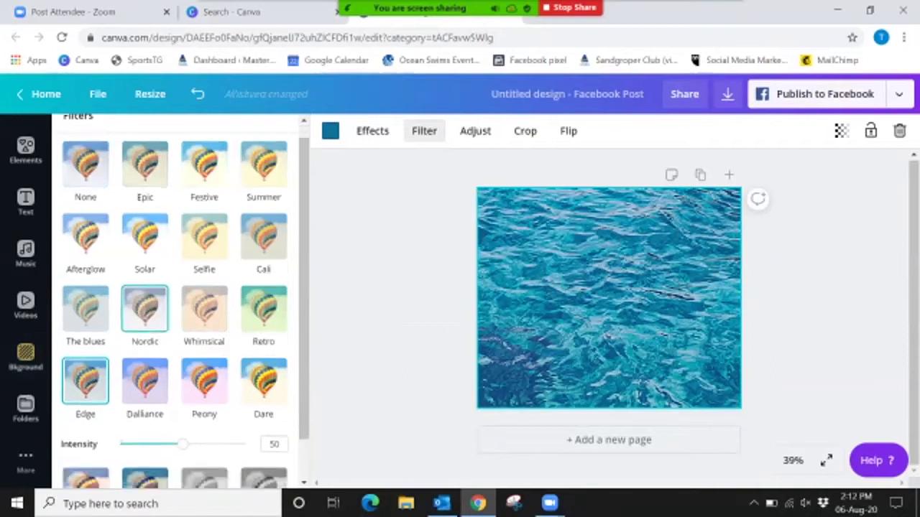
click(263, 445)
Step: Apply the Greyscale filter to the background photo at full intensity
click(204, 407)
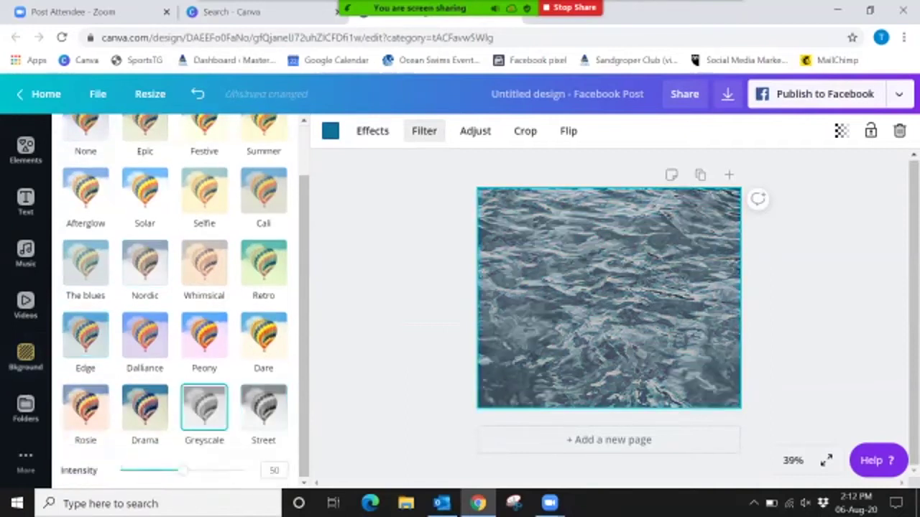
drag(160, 470, 244, 470)
click(424, 131)
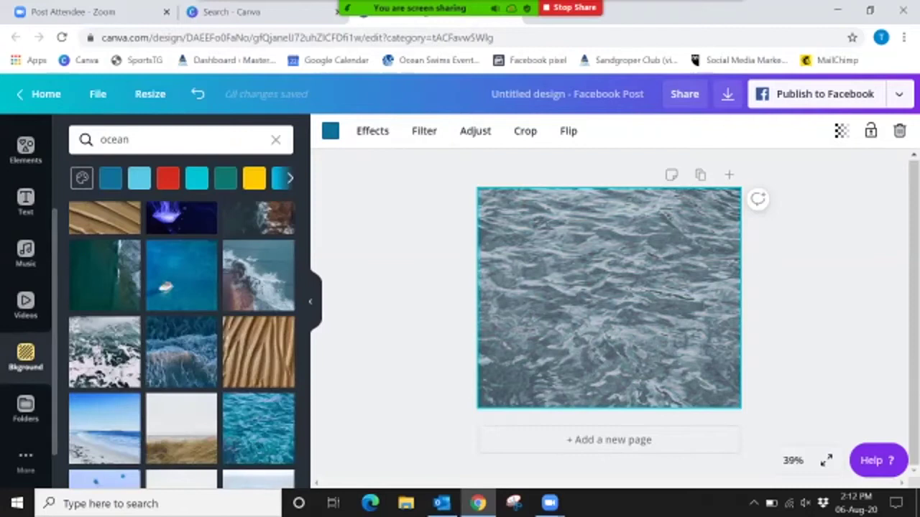
Step: Browse the Featured elements and add the green plant in a blue vase to the page
click(25, 149)
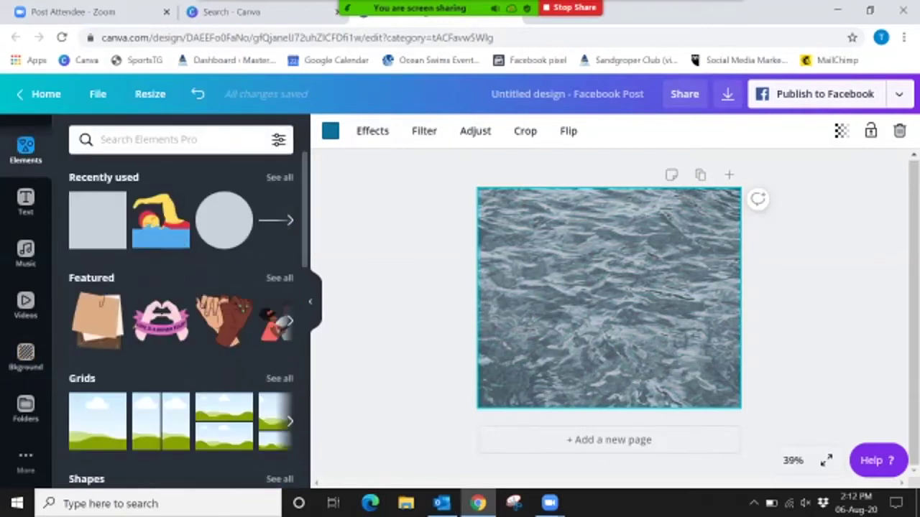
click(280, 277)
scroll(280, 278, down, 1)
scroll(181, 316, down, 5)
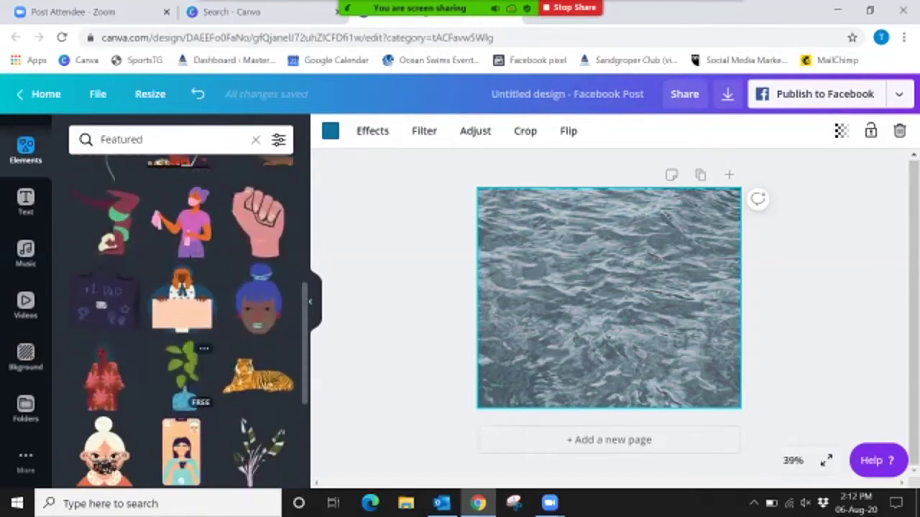
click(183, 373)
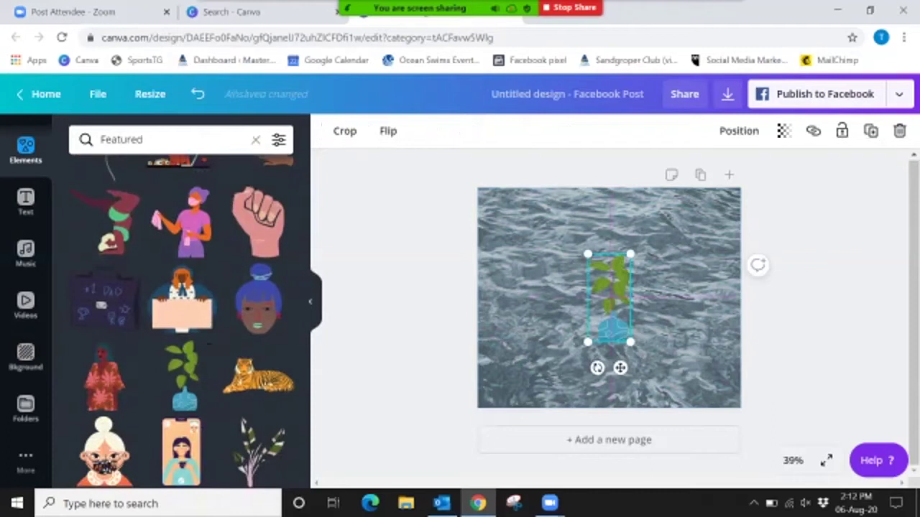
Step: Move and resize the plant illustration on the page and delete it
drag(608, 298, 509, 326)
drag(530, 284, 675, 236)
drag(577, 188, 528, 289)
key(Delete)
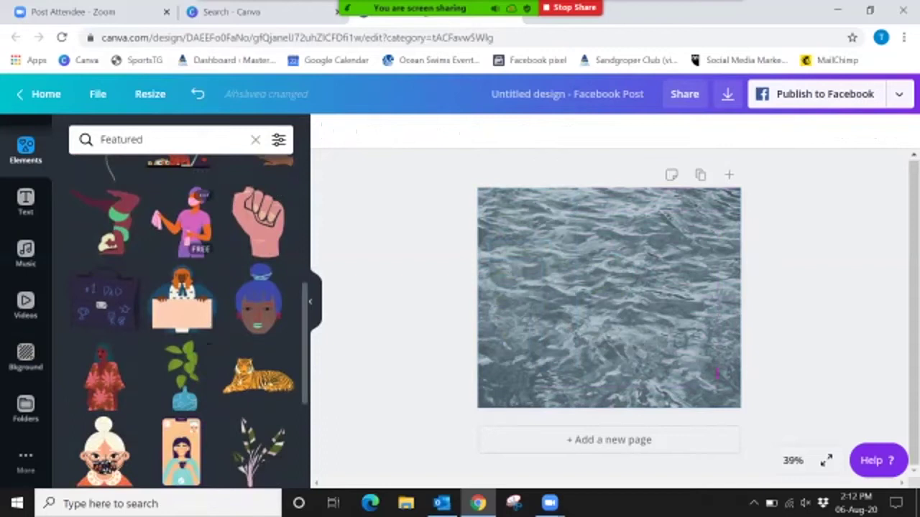
Step: Search the elements for "rectangle", add the plain solid shape and stretch it to cover the whole page
click(255, 140)
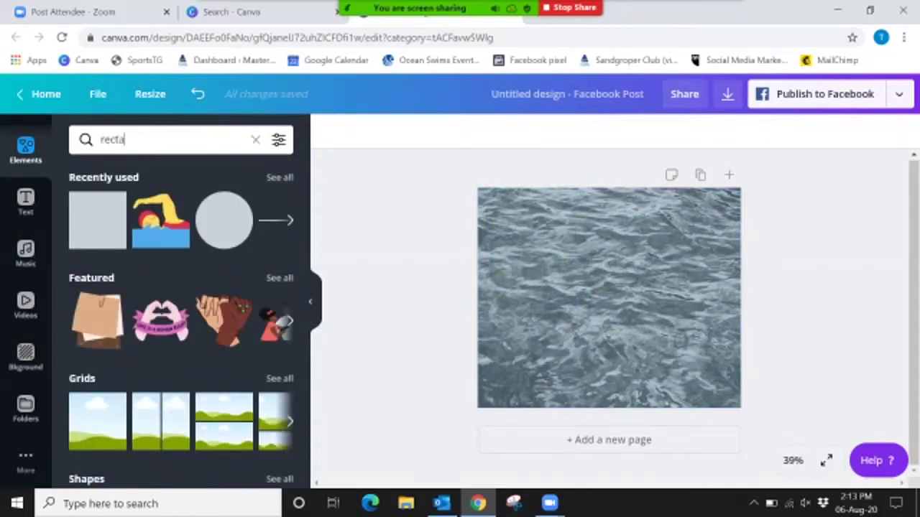
key(Return)
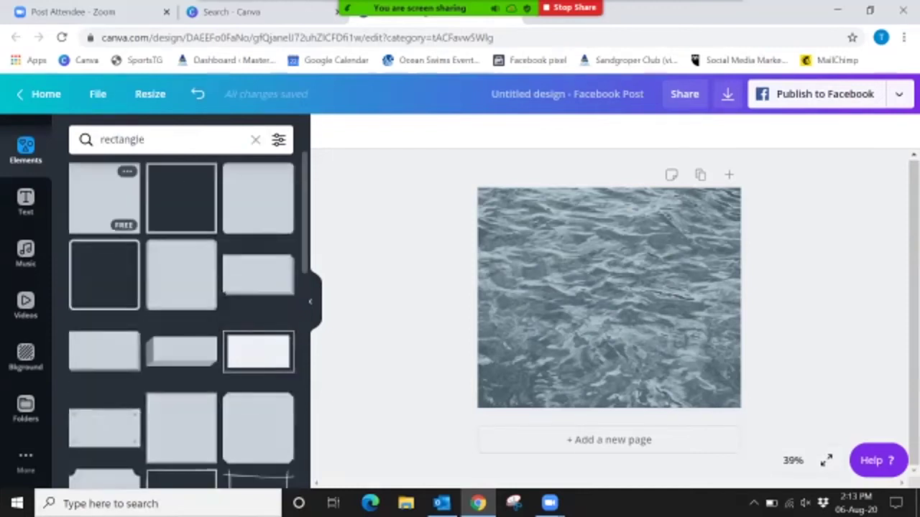
click(104, 197)
drag(608, 297, 538, 247)
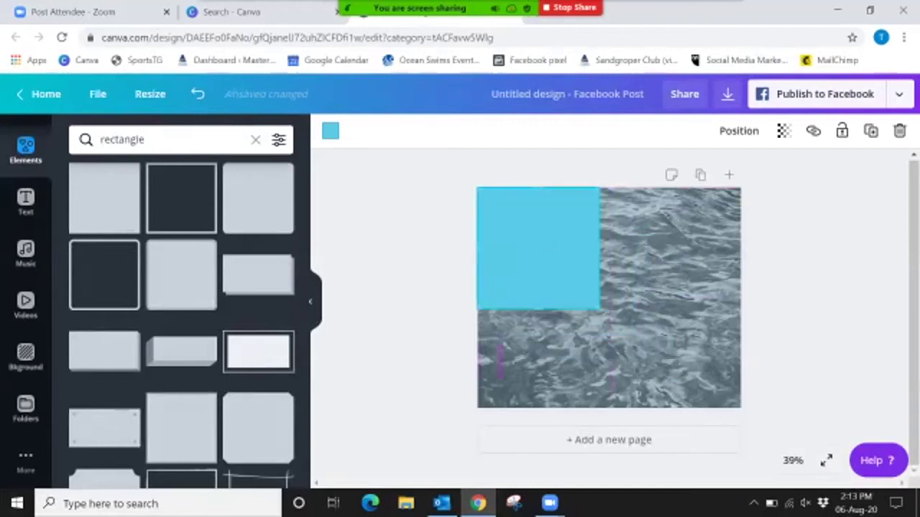
drag(599, 248, 741, 253)
drag(609, 309, 609, 433)
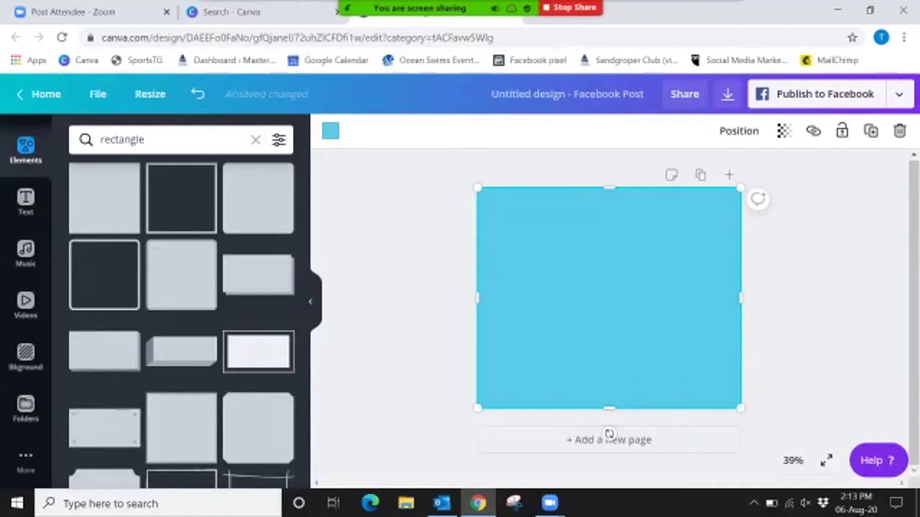
Step: Try the custom colours #3c7280 and #3c804b as the rectangle's fill
click(330, 131)
click(179, 139)
text(#)
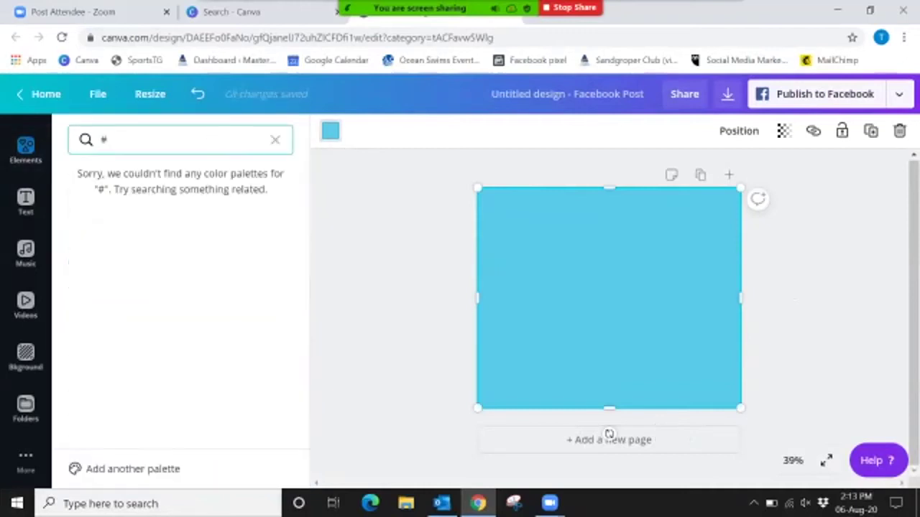
text(h)
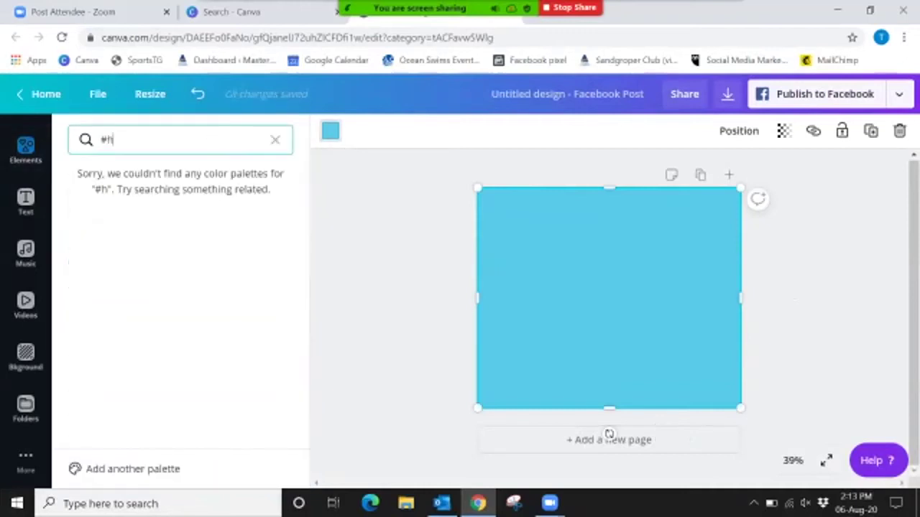
key(BackSpace)
key(BackSpace)
click(84, 206)
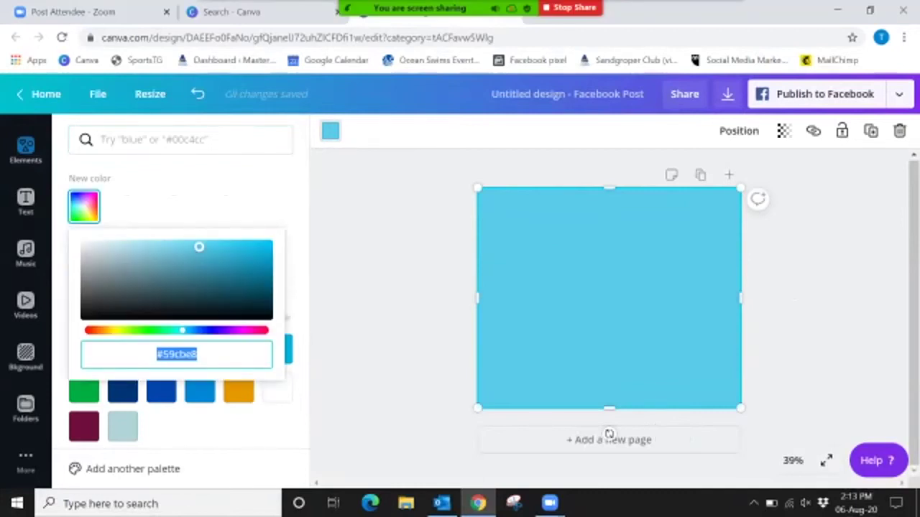
drag(199, 247, 183, 279)
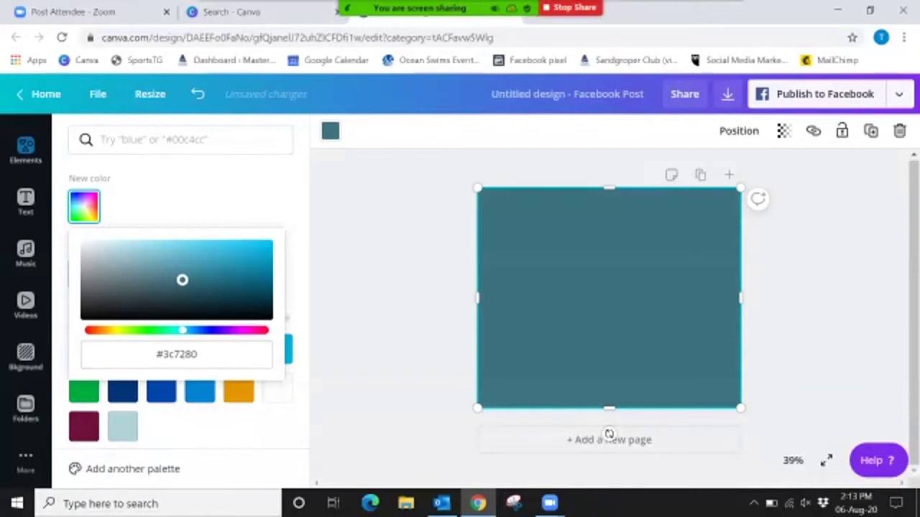
drag(183, 329, 153, 330)
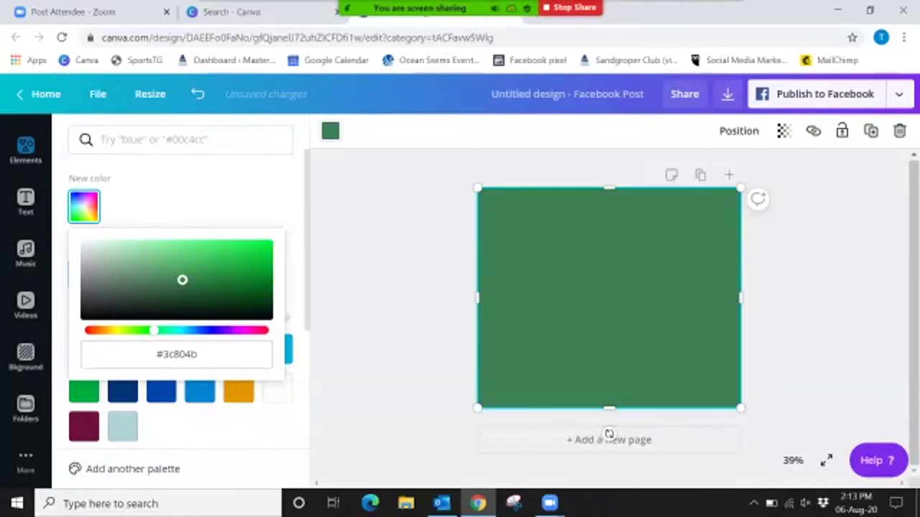
key(Escape)
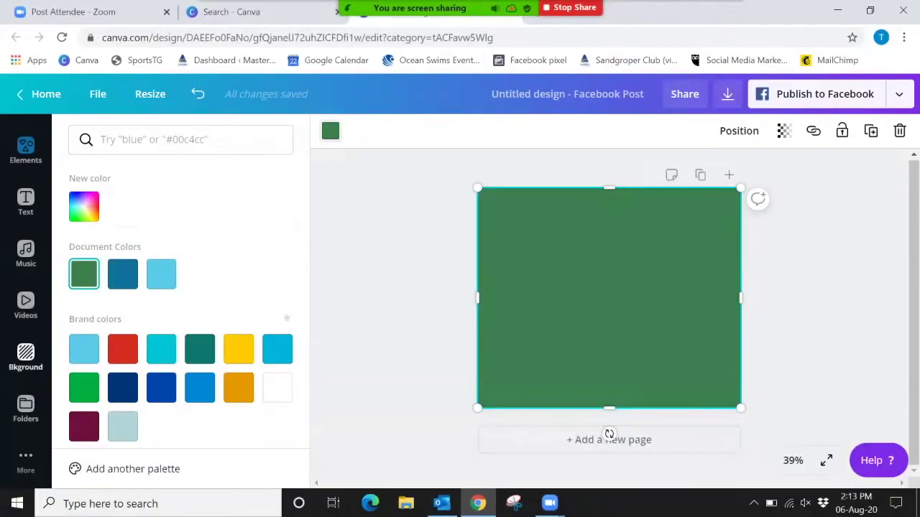
Step: Fill the rectangle with the dark navy brand colour and set its transparency to 37
click(123, 388)
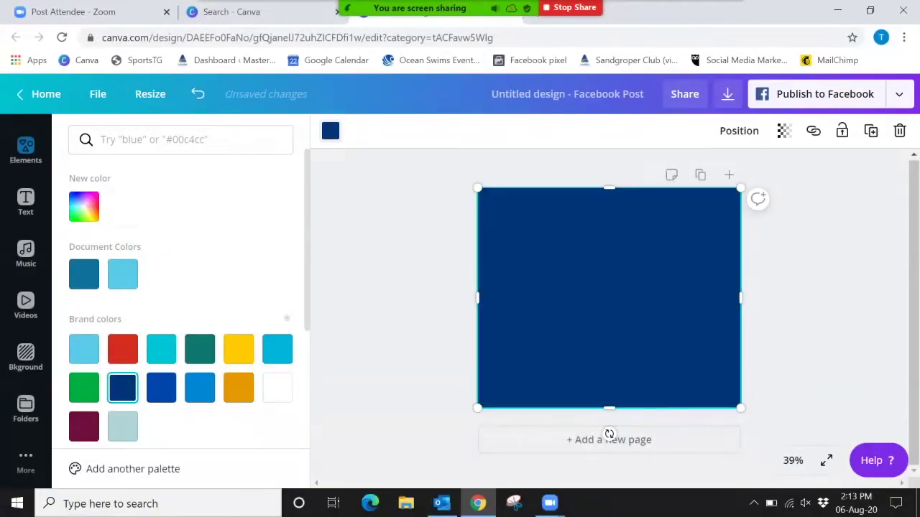
mouse_move(609, 298)
mouse_down()
mouse_move(538, 316)
mouse_move(649, 311)
mouse_move(587, 311)
mouse_move(608, 298)
mouse_up()
mouse_move(741, 298)
mouse_down()
mouse_move(624, 310)
mouse_move(743, 310)
mouse_up()
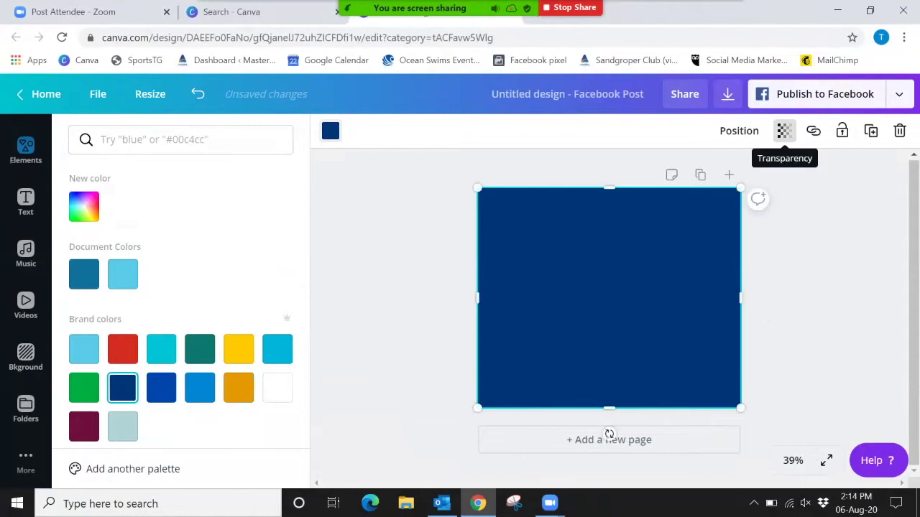
click(783, 131)
drag(741, 168, 685, 168)
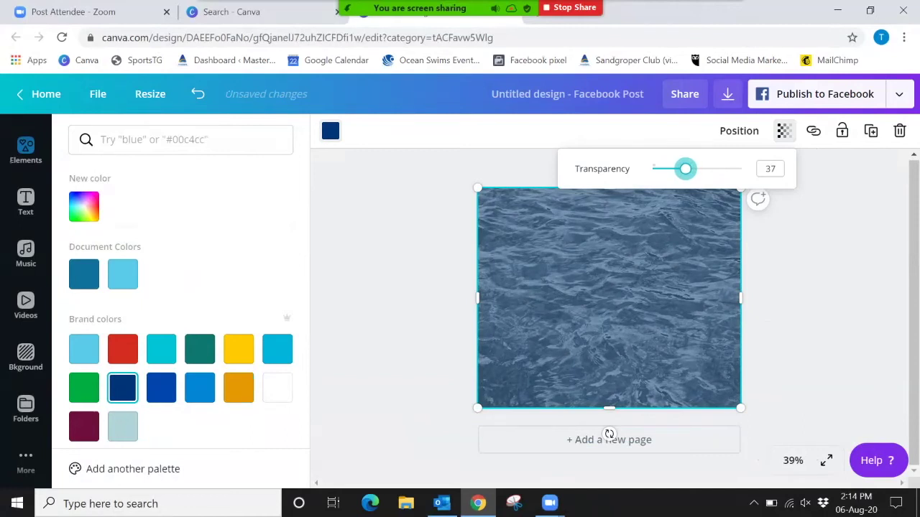
Step: Narrow the navy rectangle so it covers about the left half of the page and set its transparency to 48
key(Escape)
drag(740, 297, 624, 298)
click(784, 131)
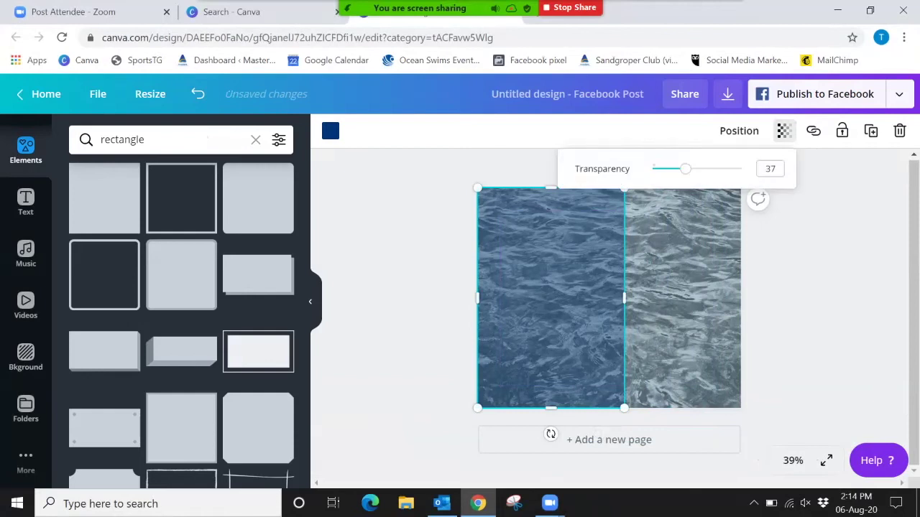
drag(688, 169, 695, 168)
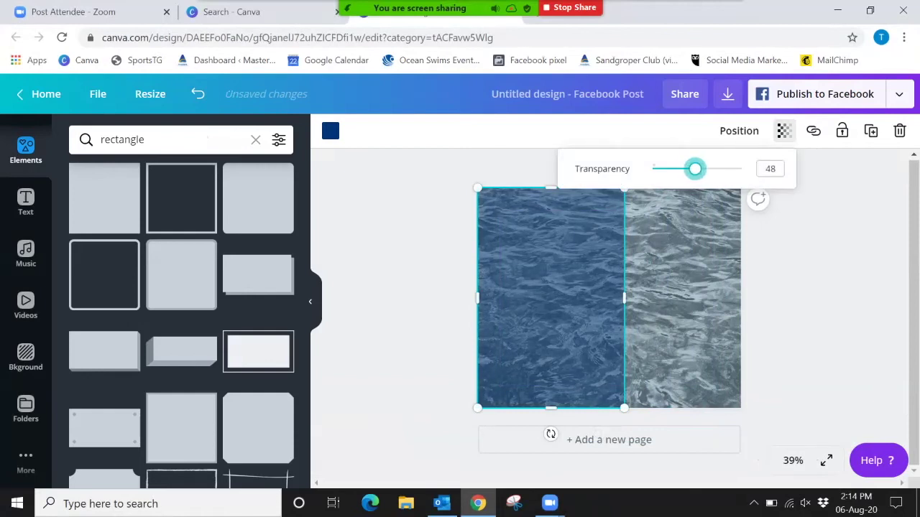
Step: Delete the ocean background and replace it with the uploaded beach photo of a wave and a walking swimmer
click(682, 298)
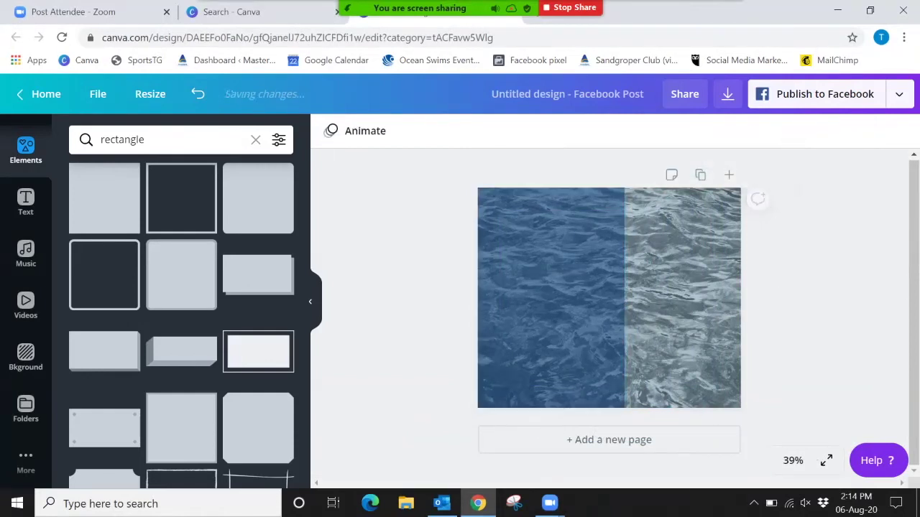
key(Delete)
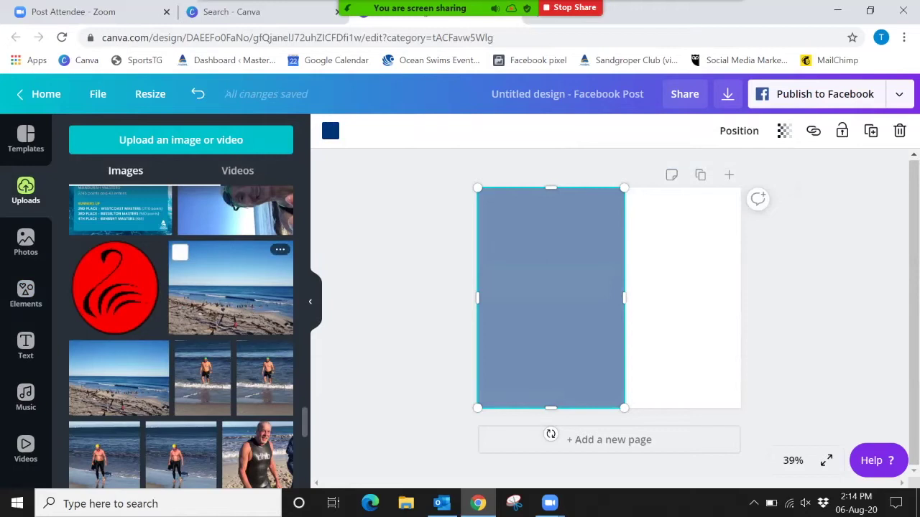
scroll(194, 259, down, 10)
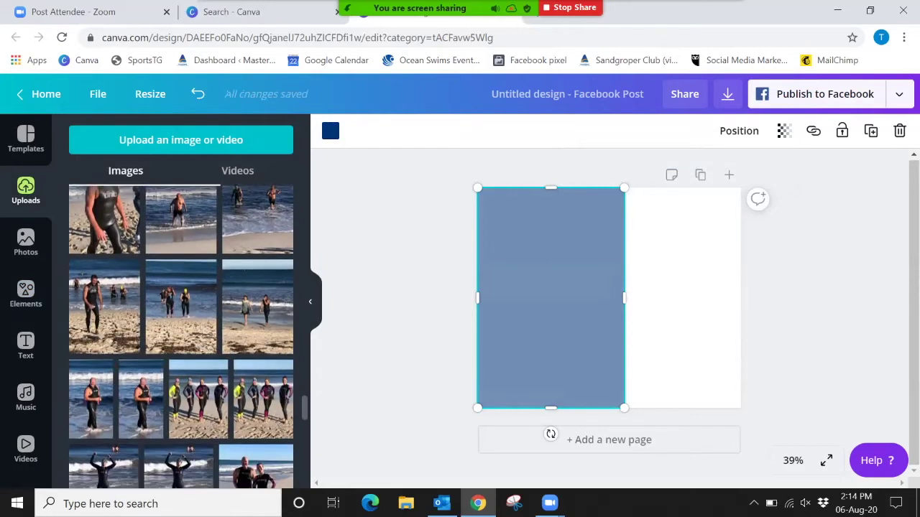
scroll(181, 258, down, 10)
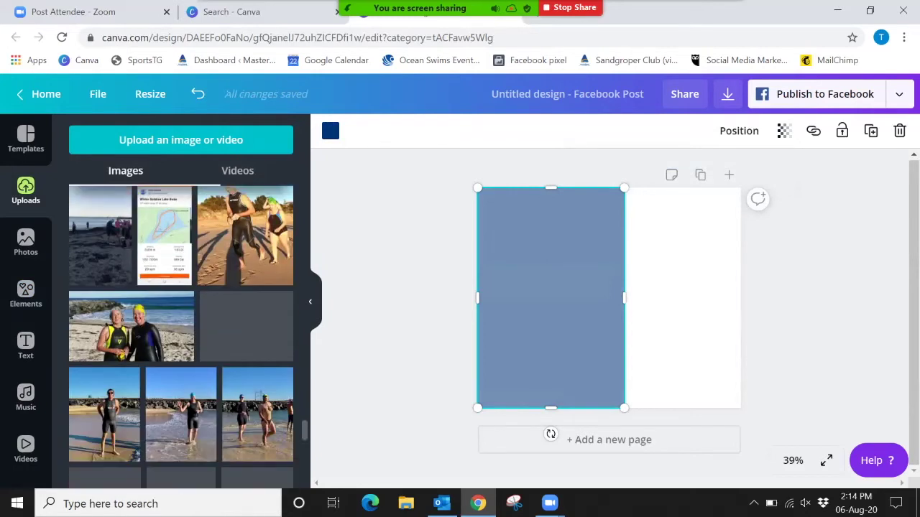
scroll(181, 273, down, 5)
scroll(181, 302, down, 10)
scroll(181, 302, down, 5)
drag(231, 227, 704, 309)
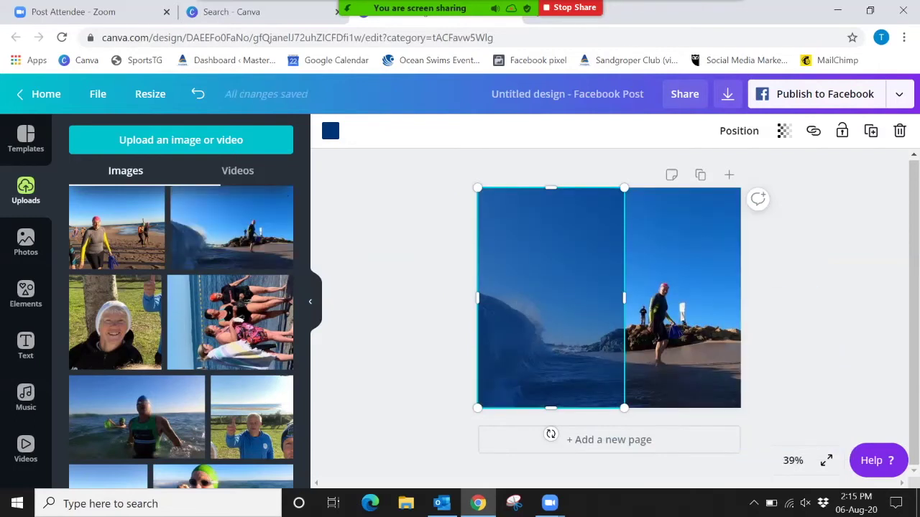
Step: Apply the Greyscale filter to the background photo with intensity 100
click(683, 297)
click(505, 131)
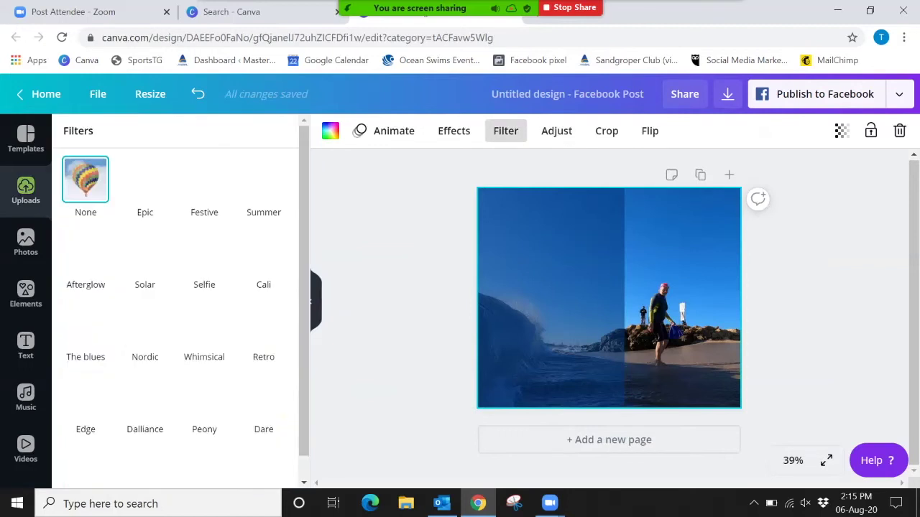
scroll(204, 402, down, 1)
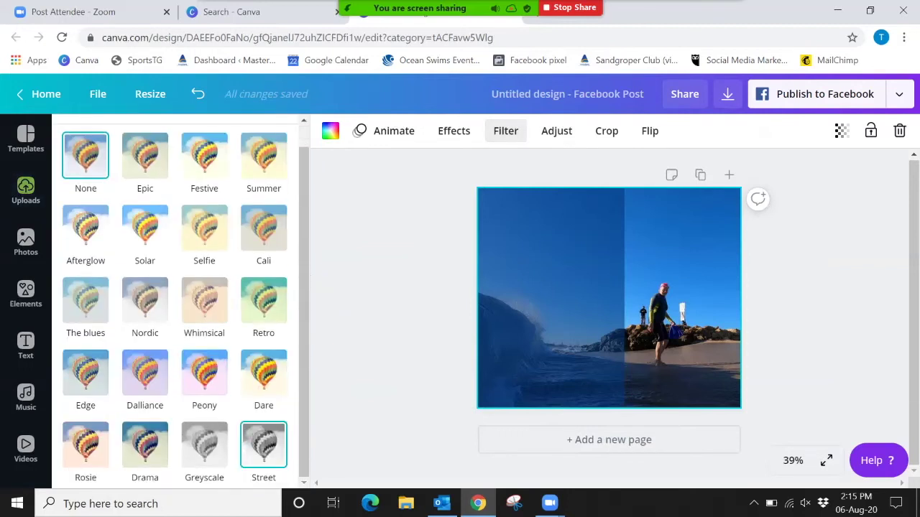
click(204, 445)
scroll(204, 403, down, 1)
drag(183, 470, 245, 470)
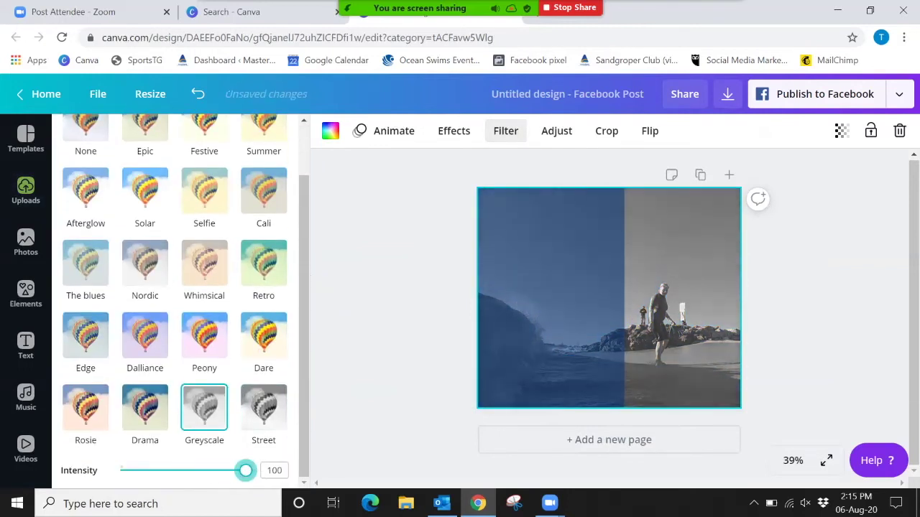
Step: Widen the navy rectangle slightly and shift the background photo right within its crop so the swimmer stays clear of the rectangle
click(551, 298)
drag(624, 298, 635, 298)
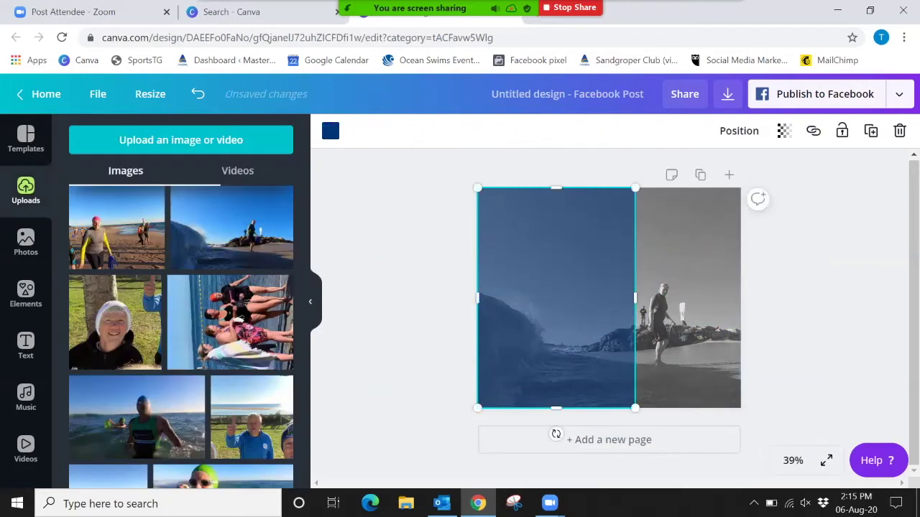
double_click(687, 297)
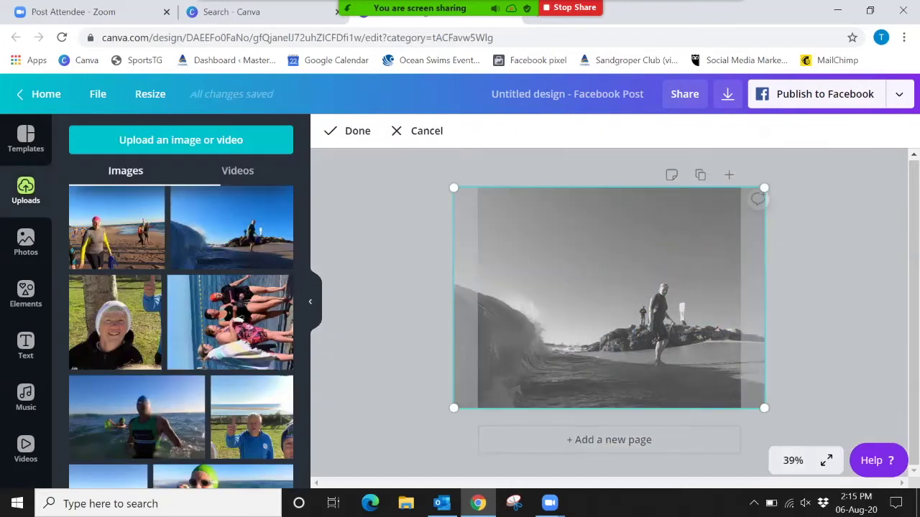
drag(661, 297, 685, 297)
click(826, 298)
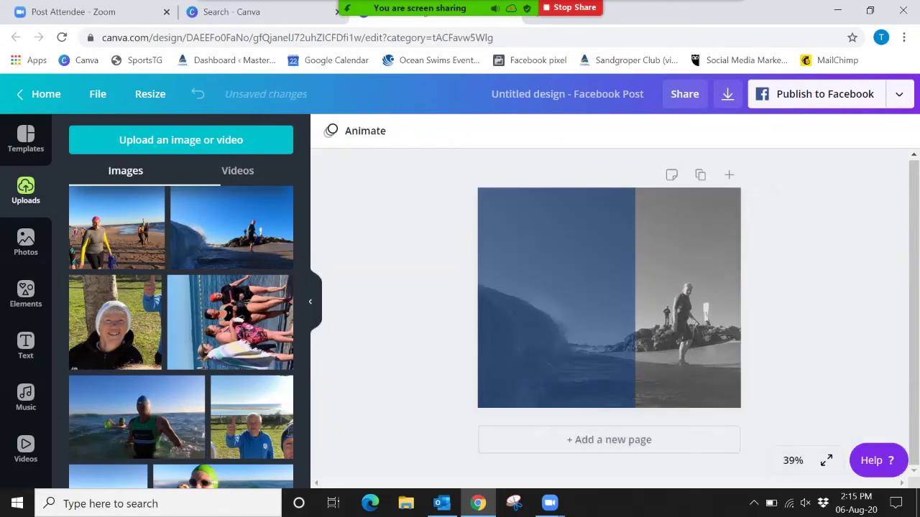
click(687, 297)
click(607, 131)
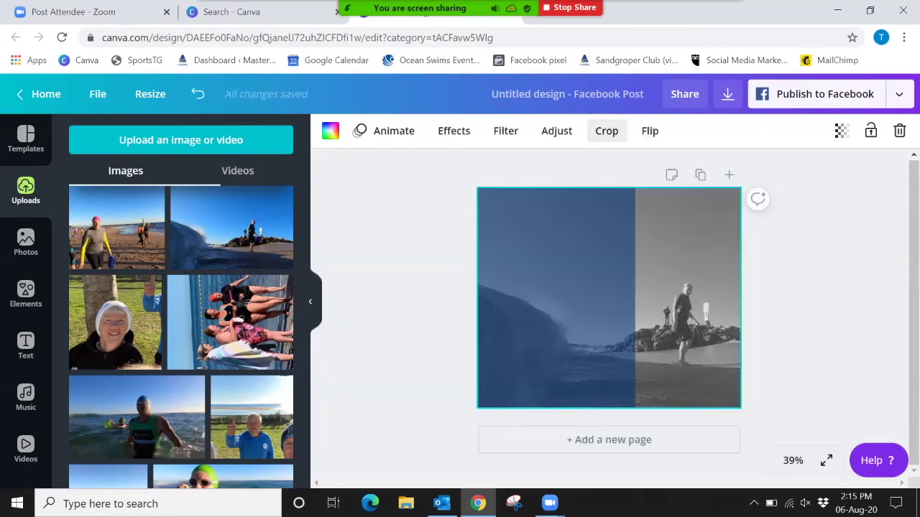
mouse_move(632, 297)
mouse_down()
mouse_move(614, 298)
mouse_move(632, 297)
mouse_up()
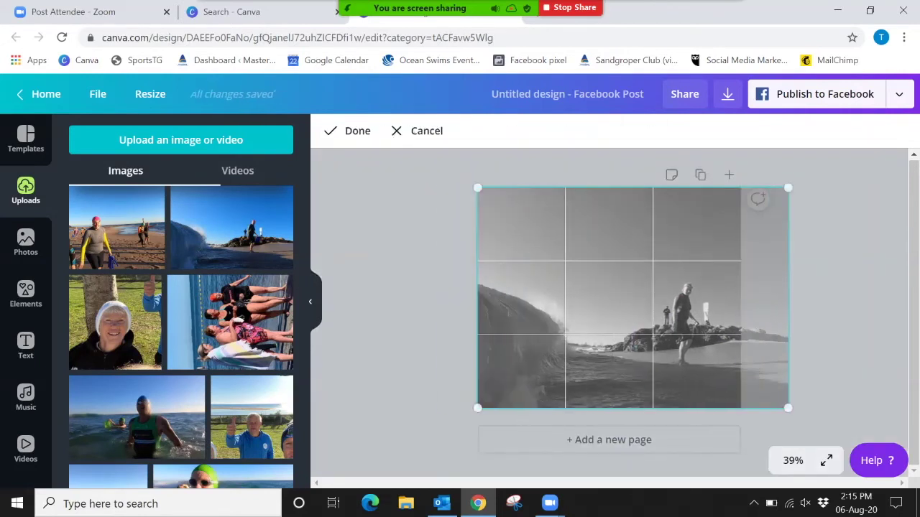
click(347, 131)
Step: Search the elements for "line" and add the plain solid line to the page
click(25, 293)
text(line)
key(Return)
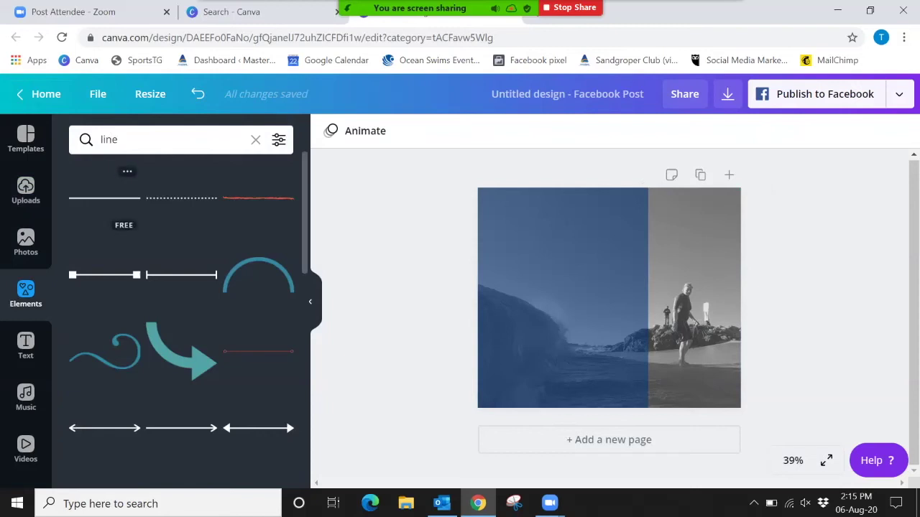
click(105, 198)
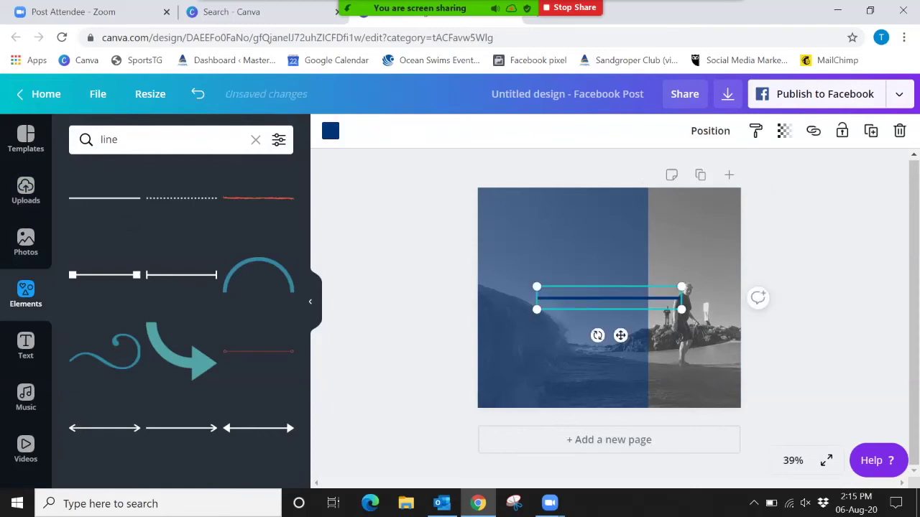
Step: Colour the line white and fit it horizontally across the middle of the navy rectangle
click(330, 131)
click(277, 388)
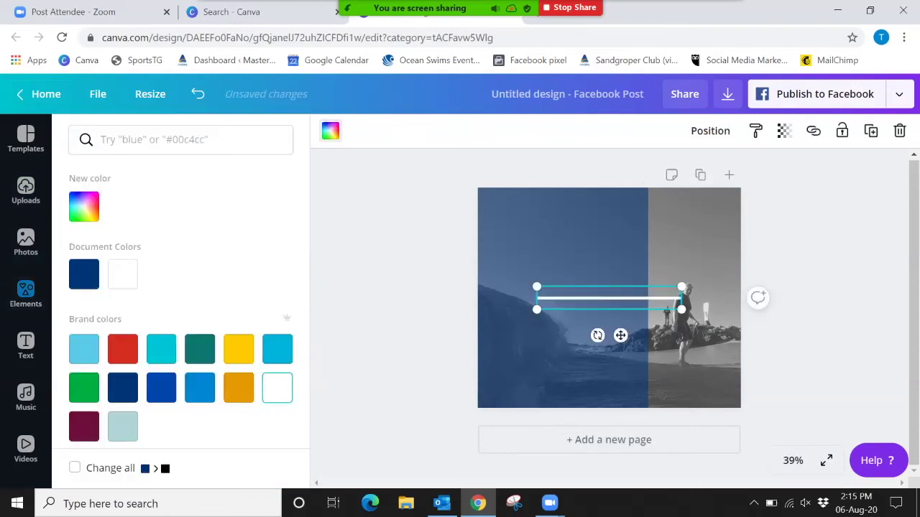
drag(681, 309, 657, 307)
drag(597, 297, 634, 298)
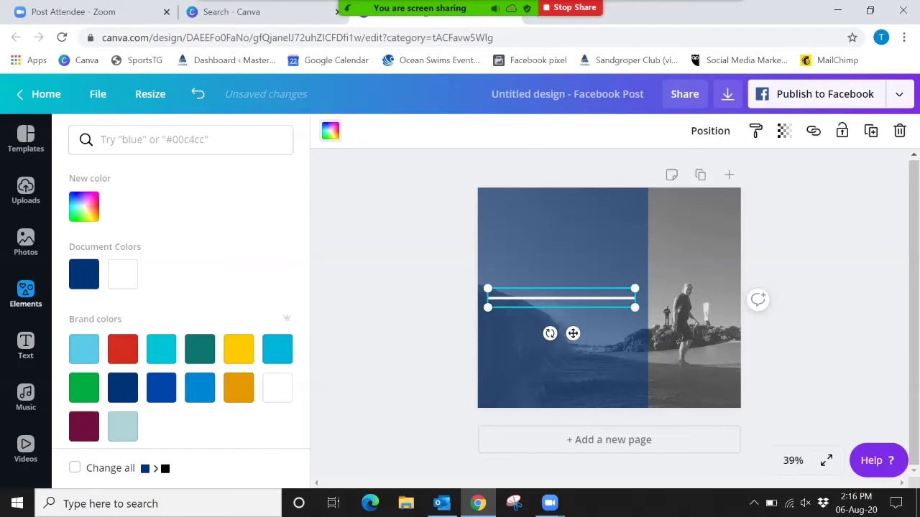
Step: Add a heading text box just below the white line
click(25, 346)
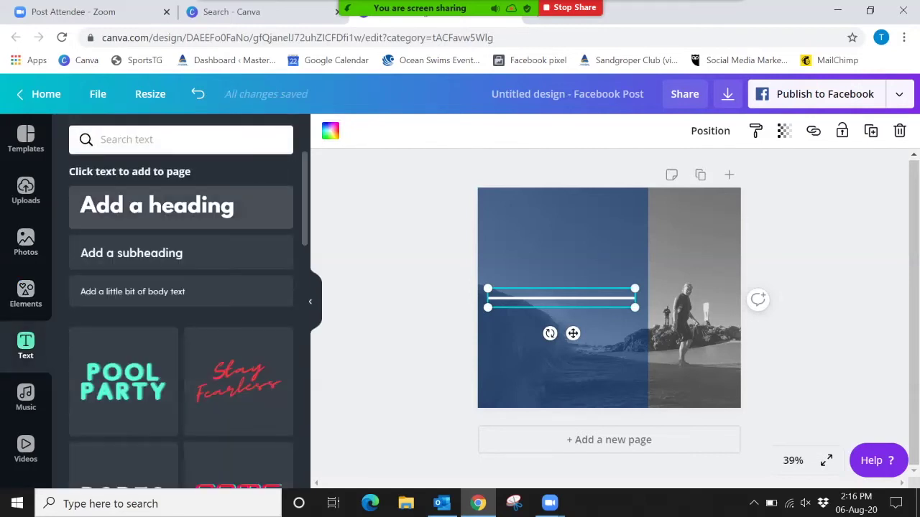
click(157, 207)
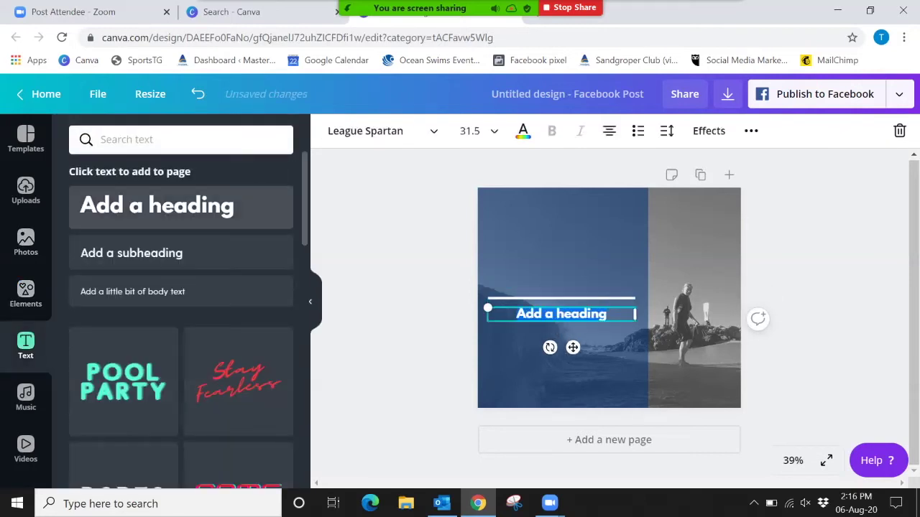
Step: Search the fonts for "fun", try Aprila Bold and Bangers on the heading, and undo both font changes
click(381, 130)
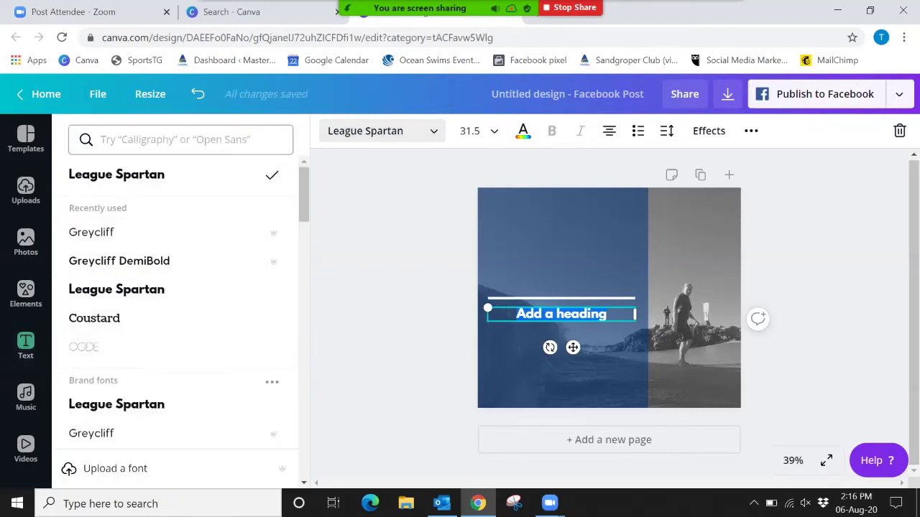
click(180, 140)
text(fun)
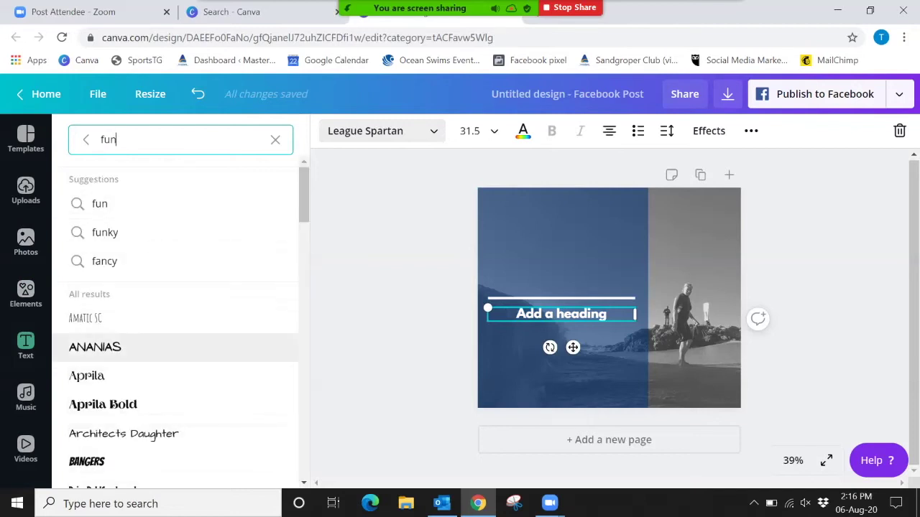
click(103, 404)
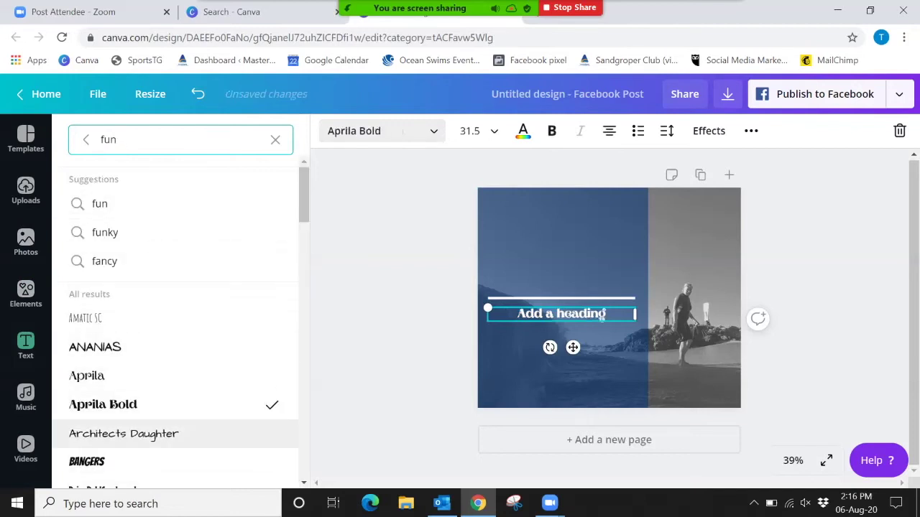
click(115, 461)
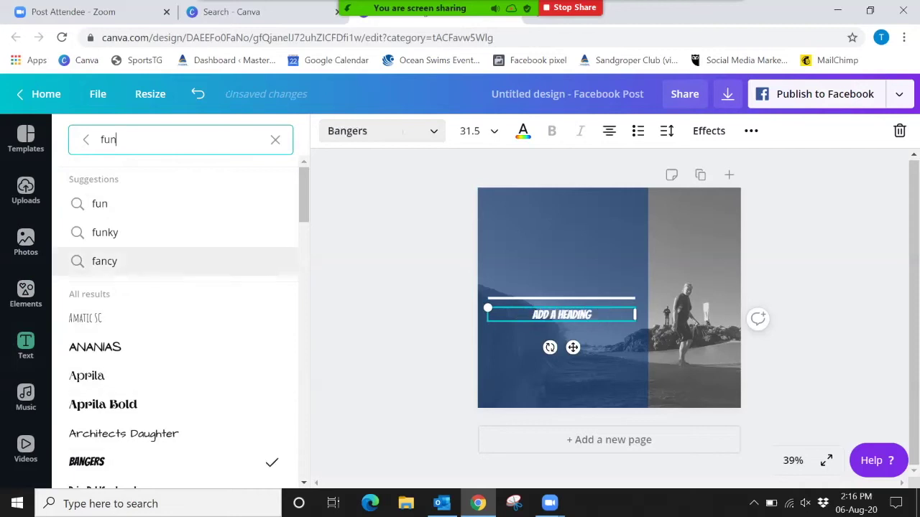
click(198, 93)
click(197, 94)
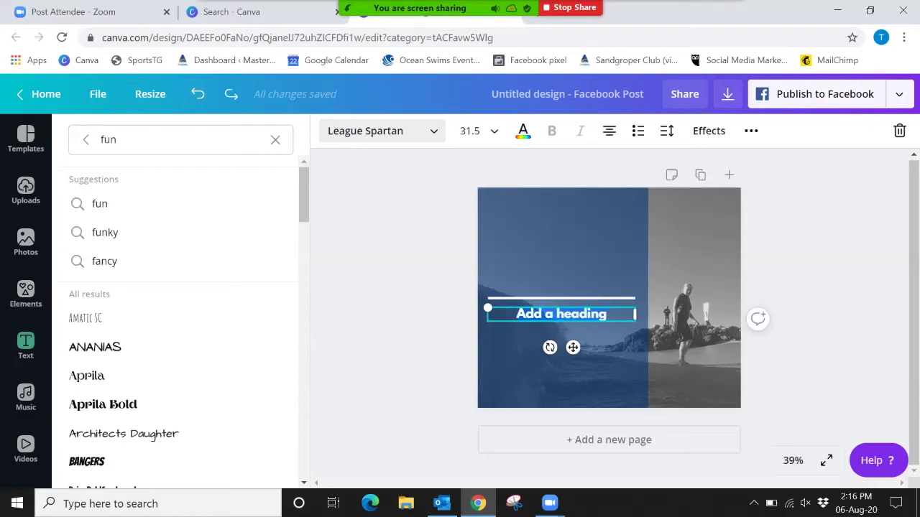
Step: Replace the heading text with "Masters Swimming WA" and move it above the white line
text(Masters Swimming WA)
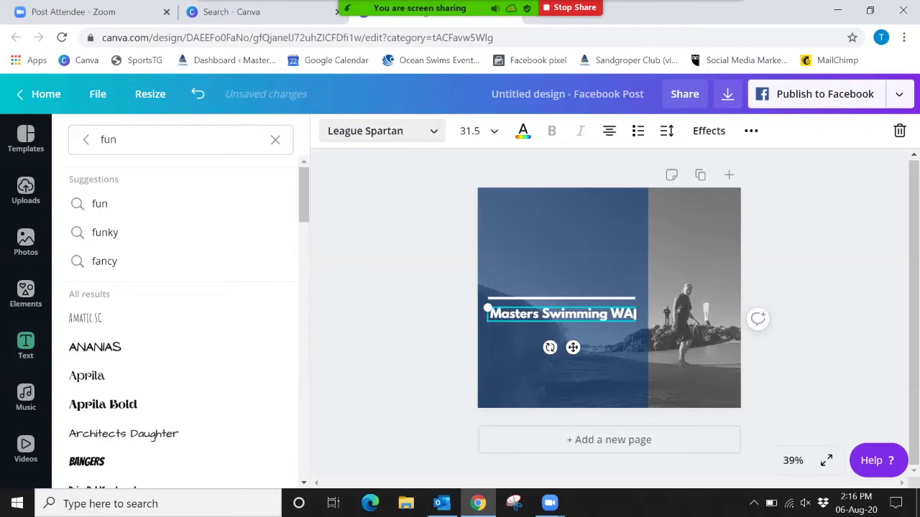
key(Escape)
key(Escape)
click(562, 314)
drag(562, 314, 562, 227)
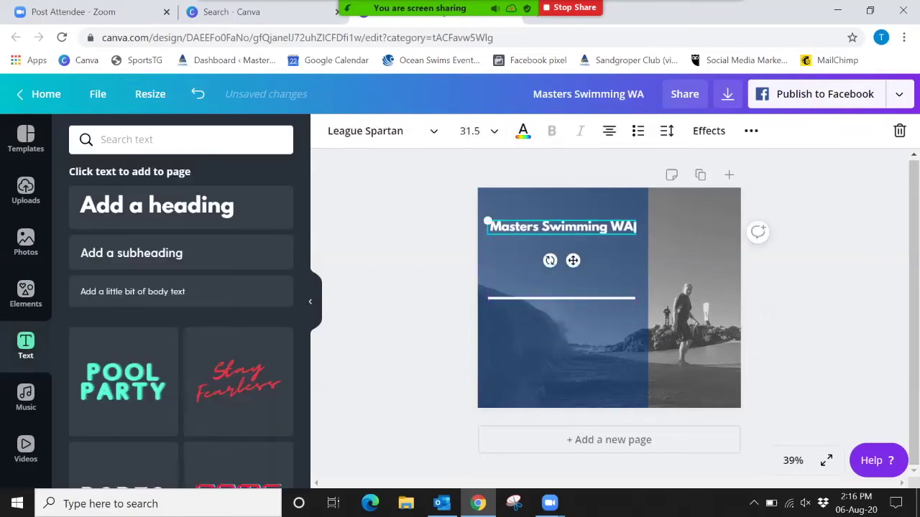
Step: Set the heading's font size to 80
drag(636, 235, 634, 308)
click(469, 131)
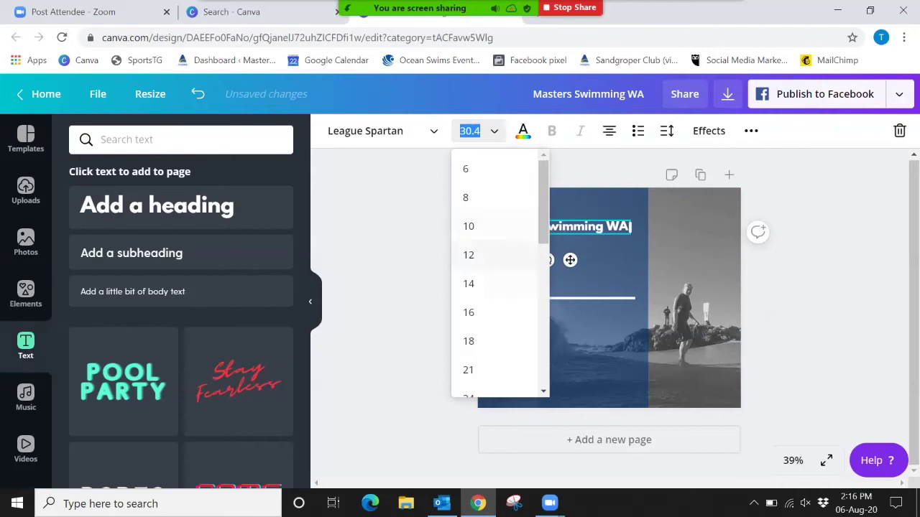
scroll(503, 253, down, 1)
scroll(496, 287, down, 3)
click(468, 370)
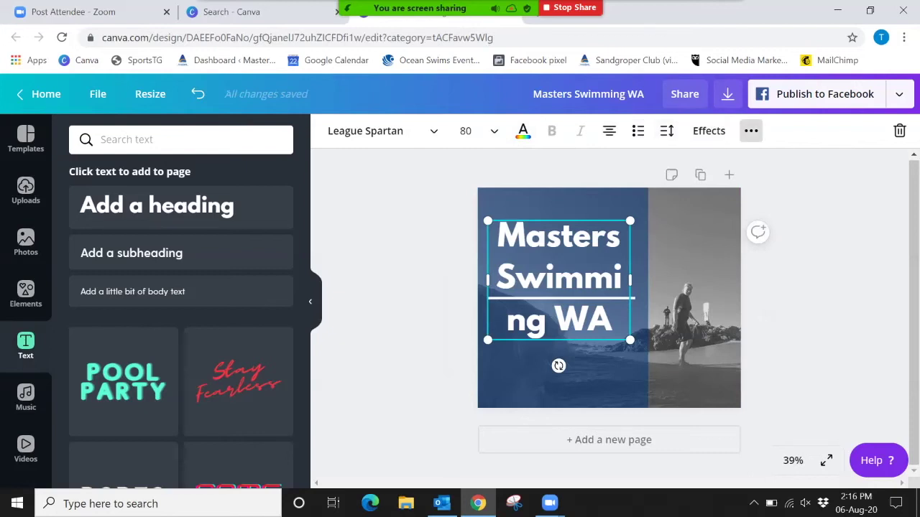
Step: Change the "Masters Swimming WA" heading to all uppercase letters
click(750, 131)
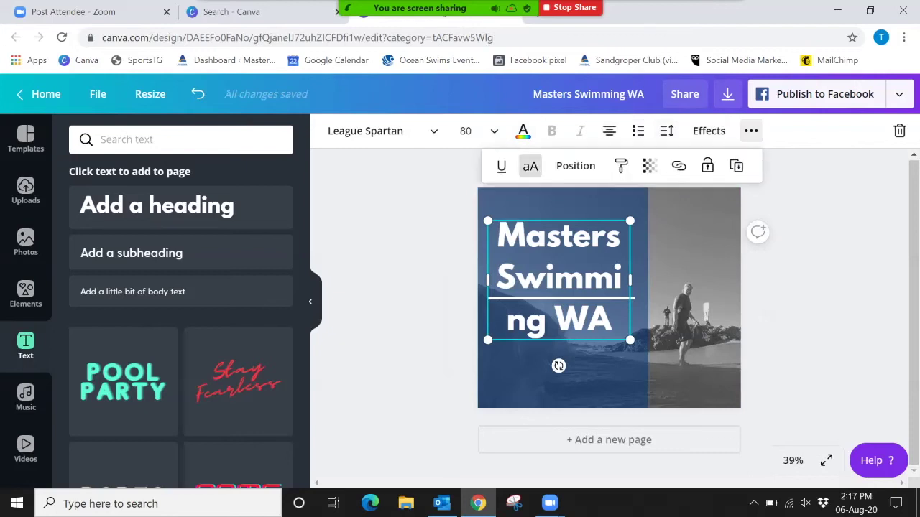
click(530, 166)
click(530, 166)
click(531, 166)
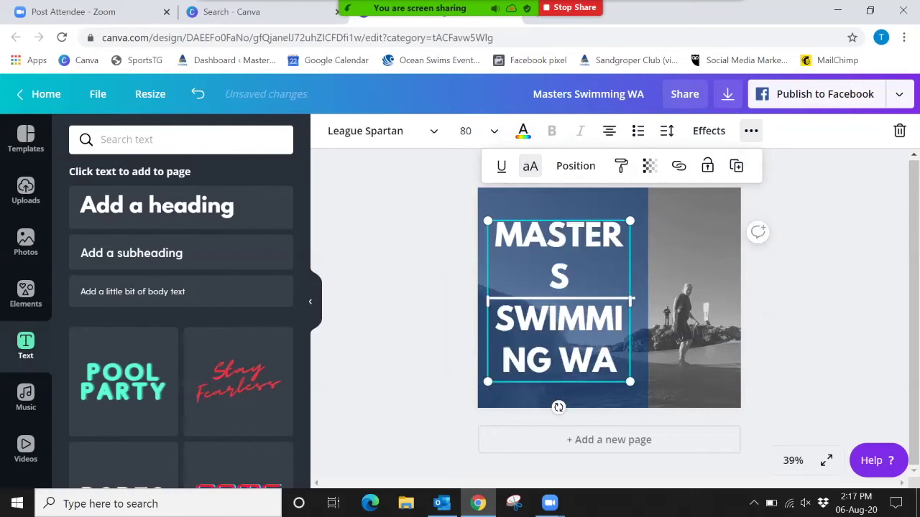
Step: Widen the heading's text box and scale it down to font size 53.3 so its three lines fit above the white line
drag(632, 298, 676, 298)
drag(582, 279, 571, 247)
drag(665, 308, 609, 271)
mouse_move(546, 240)
mouse_down()
mouse_move(561, 249)
mouse_move(551, 250)
mouse_up()
Step: Left-align the heading text
click(608, 131)
click(609, 130)
click(609, 130)
click(609, 130)
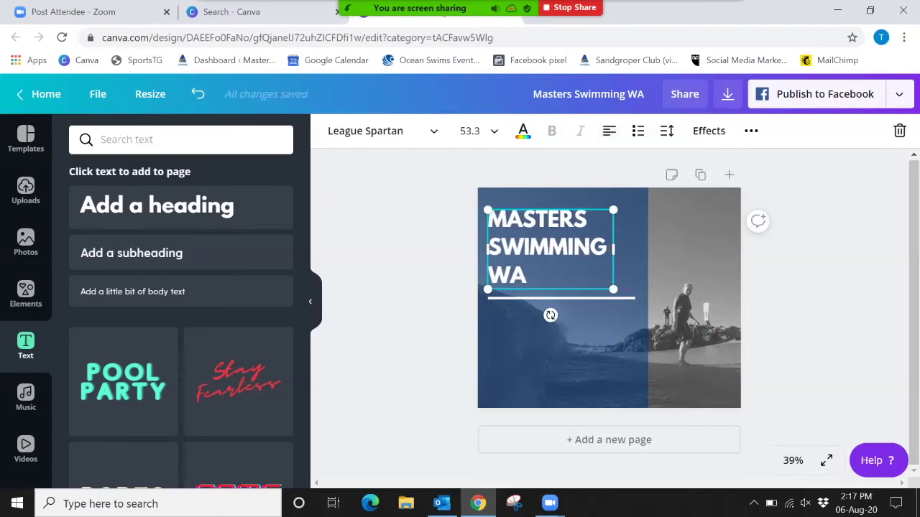
Step: Nudge the heading upward and enlarge it to font size 57.1
key(Up)
key(Up)
key(Up)
key(Up)
drag(613, 209, 622, 203)
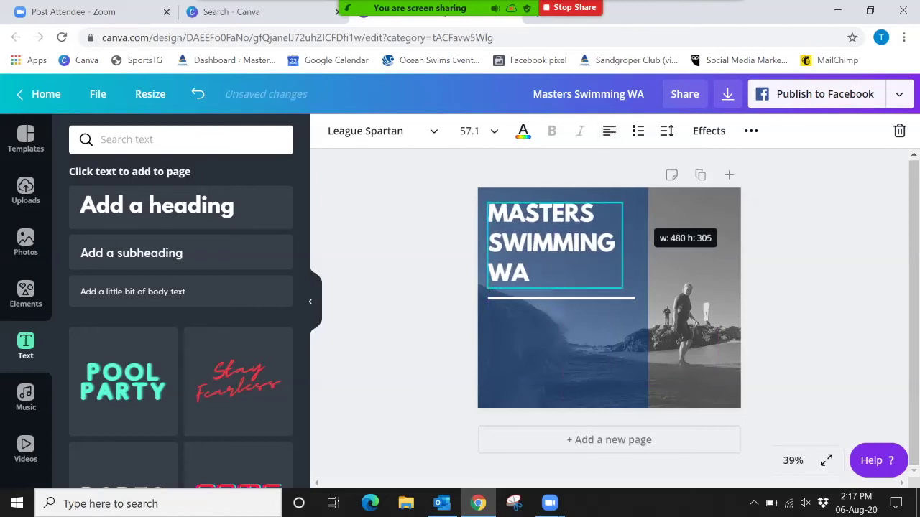
Step: Move the heading below the white line in the lower part of the navy rectangle and deselect it
key(Escape)
drag(554, 244, 555, 349)
click(758, 321)
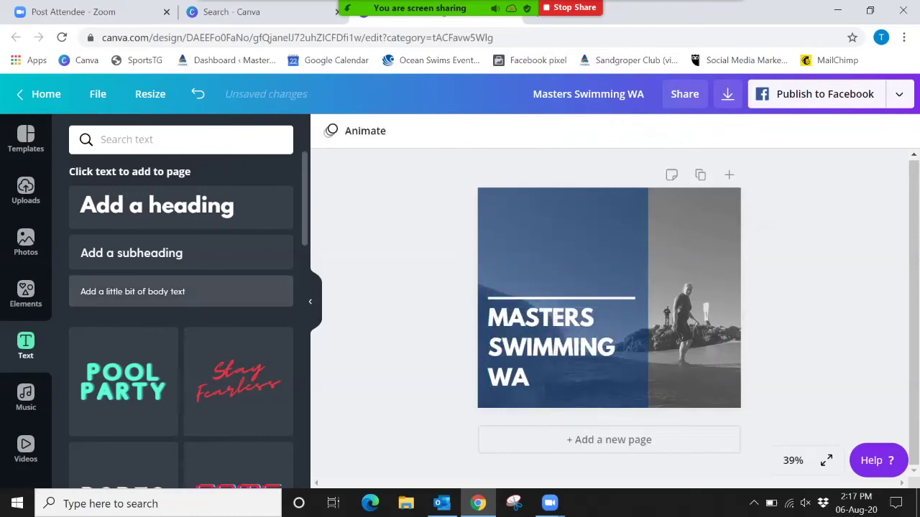
Step: Add a subheading reading "We encourage all adults regardless of age, size or ability to swim for Fitness, Friendship and Fun."
click(153, 256)
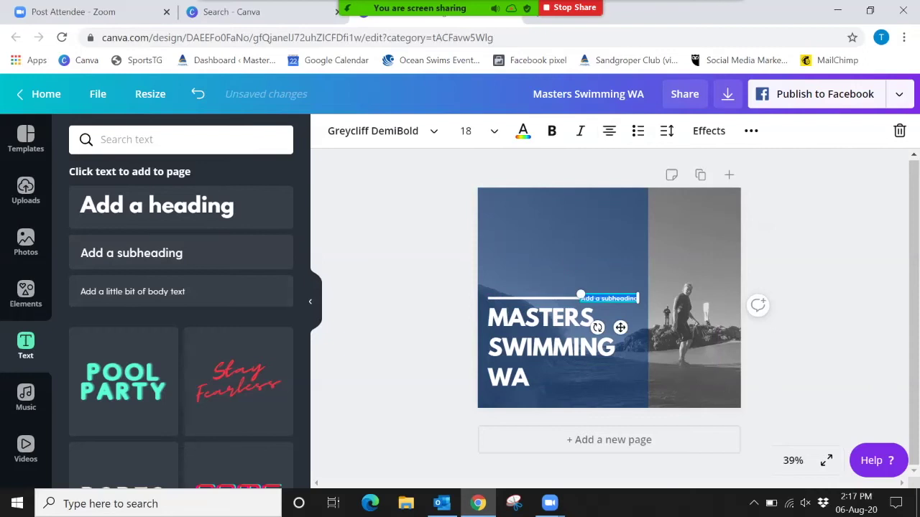
text(We encourage all adult)
text(ults regardless of age, size)
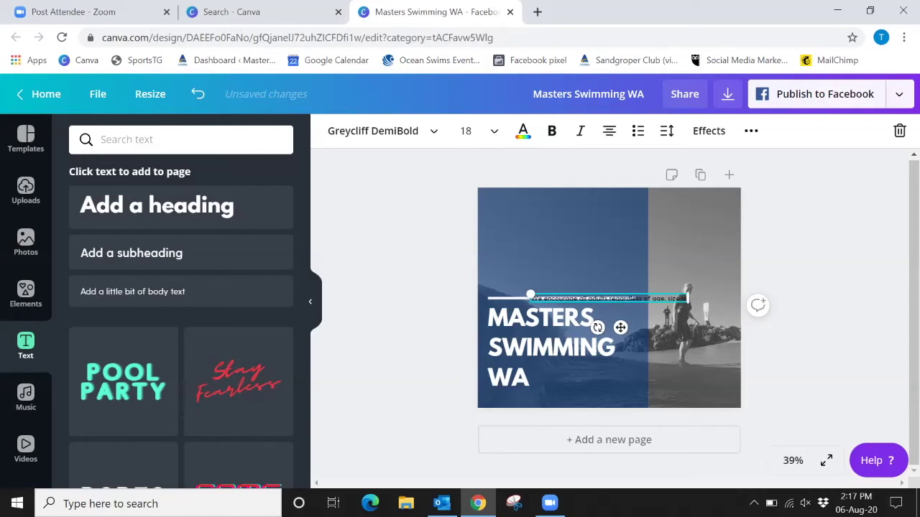
text( or ability to swim for Fitness, Friendship and Fun)
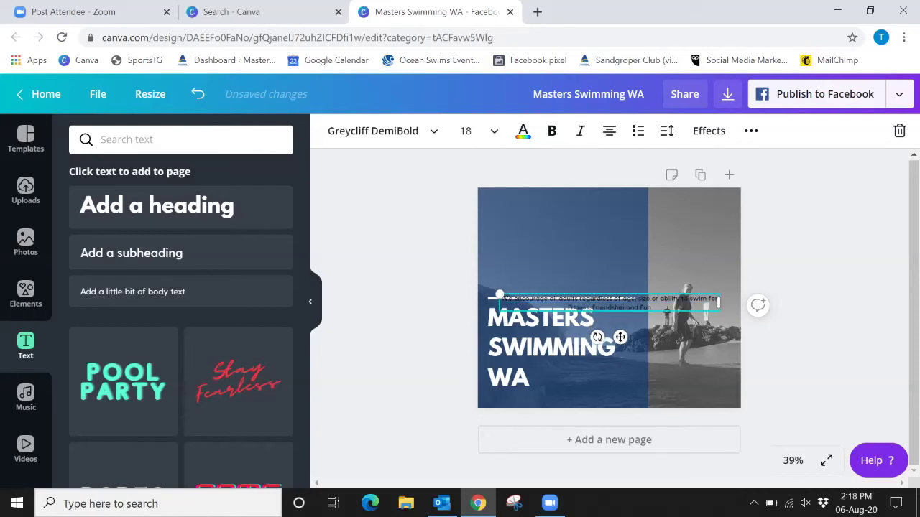
key(Escape)
Step: Move the subheading above the white line and recolour its text white
drag(609, 303, 597, 243)
click(523, 131)
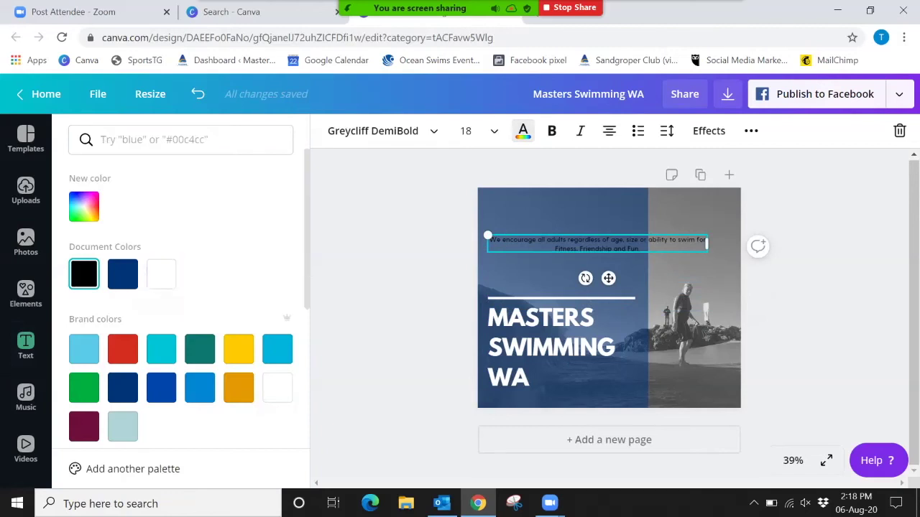
click(278, 388)
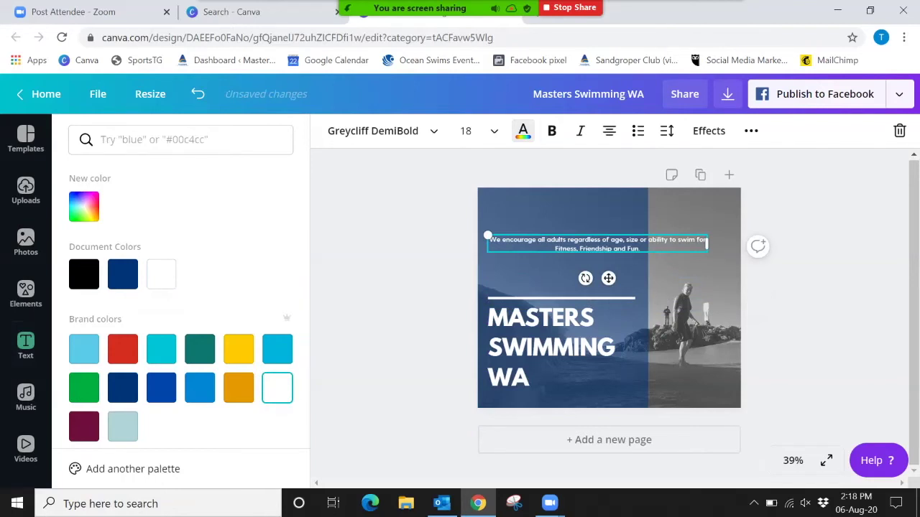
click(372, 131)
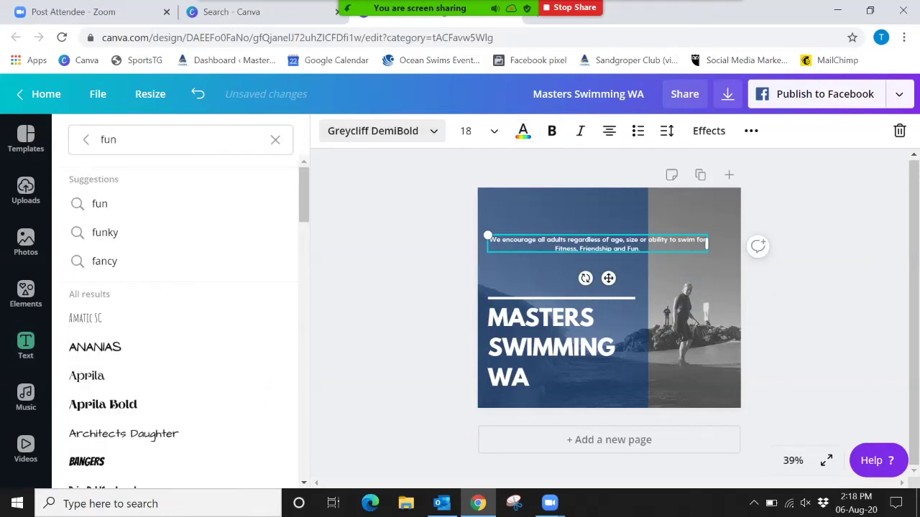
scroll(176, 302, down, 5)
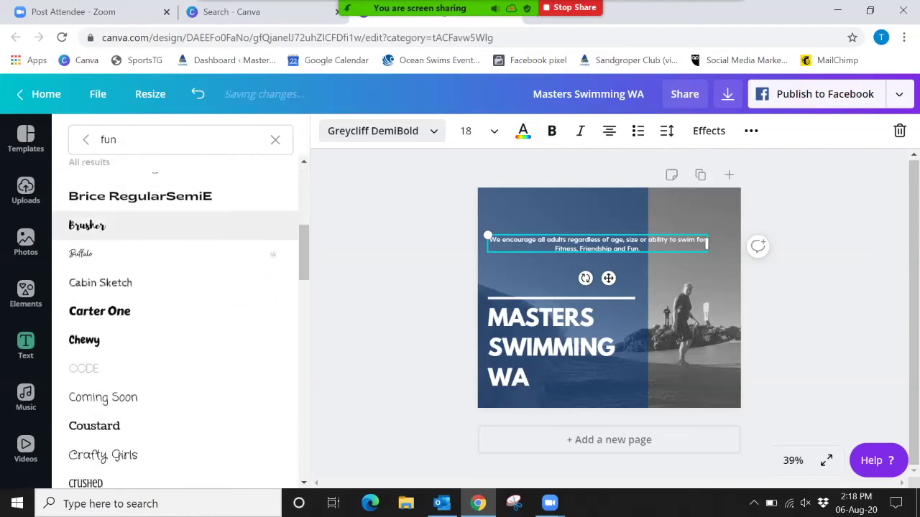
scroll(176, 297, up, 5)
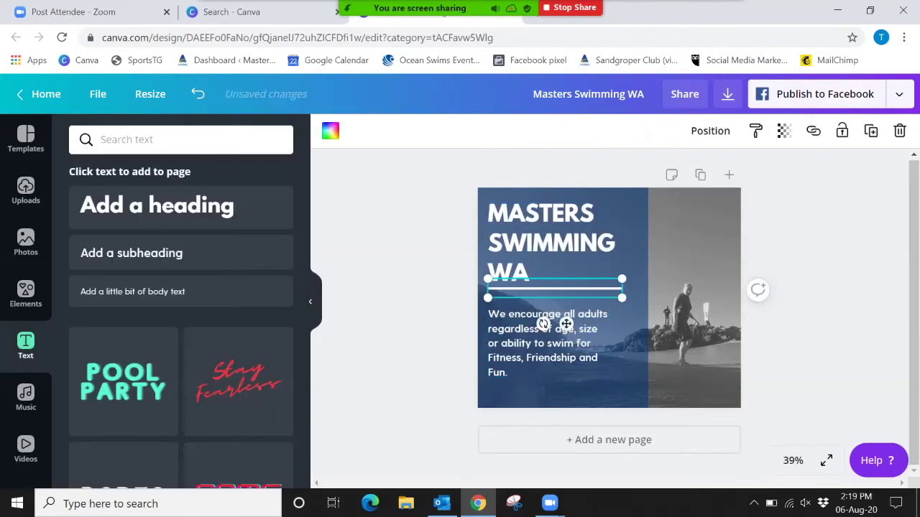
Step: Shift the white line and the paragraph below it slightly downward to give the heading more space
drag(555, 289, 554, 298)
drag(547, 343, 547, 351)
key(Escape)
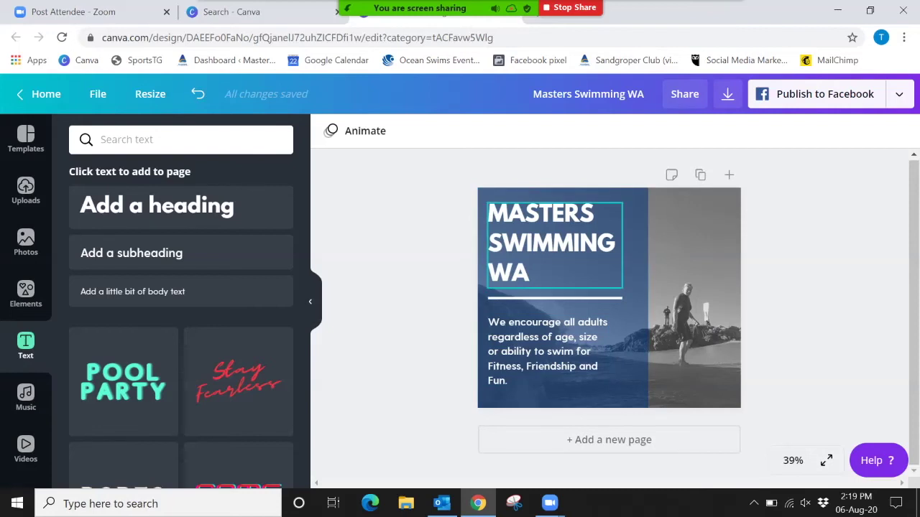
Step: Group the navy rectangle, heading, white line and paragraph into one object
drag(552, 163, 563, 434)
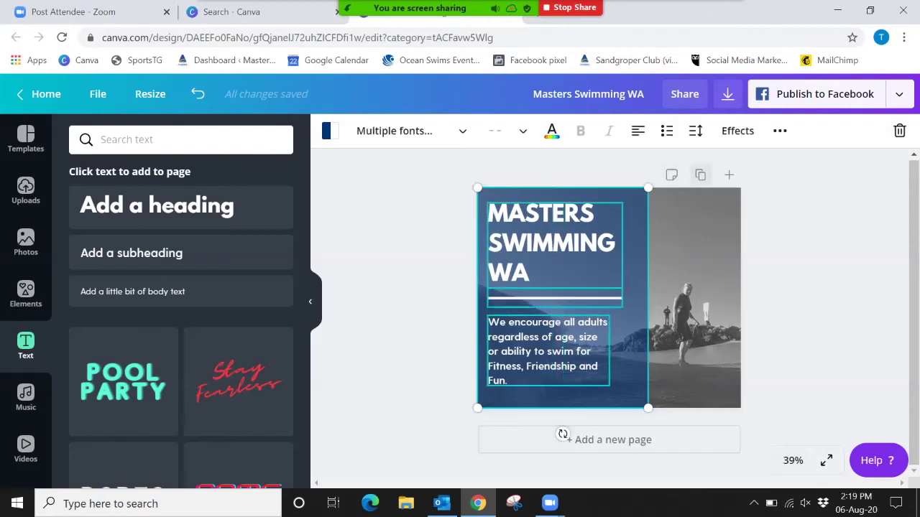
click(779, 130)
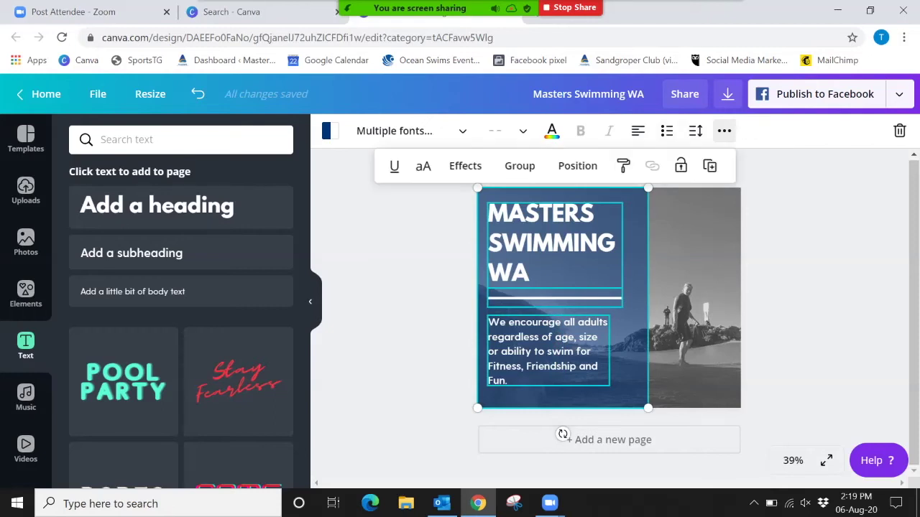
click(520, 166)
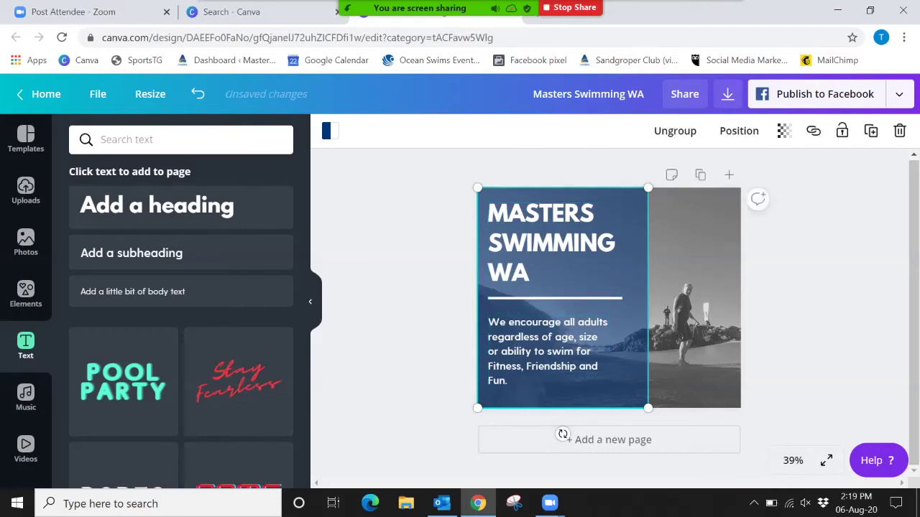
mouse_move(551, 243)
mouse_down()
mouse_move(568, 229)
mouse_move(649, 271)
mouse_move(495, 316)
mouse_move(551, 155)
mouse_move(623, 308)
mouse_move(490, 257)
mouse_move(572, 247)
mouse_move(546, 245)
mouse_up()
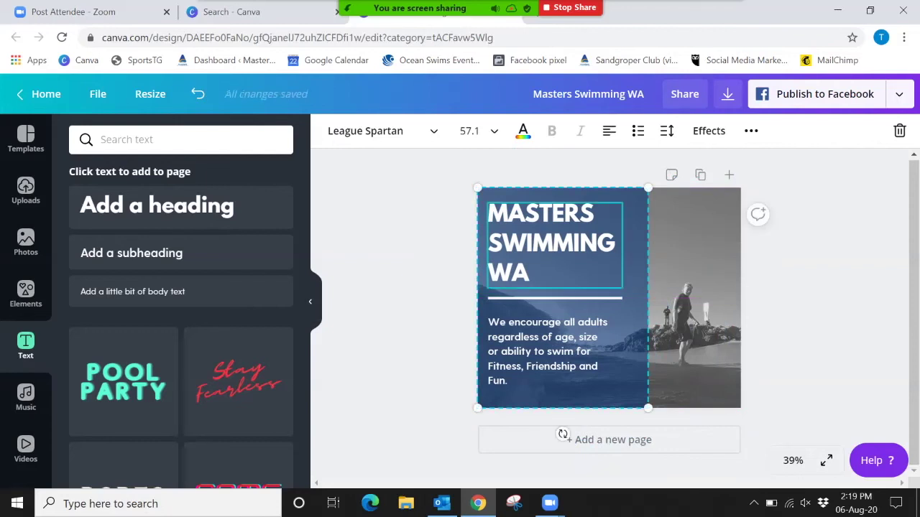
drag(529, 157, 556, 432)
Step: Search the elements for "smile", add the plain yellow smiley face and place it over the heading
click(26, 293)
text(smile)
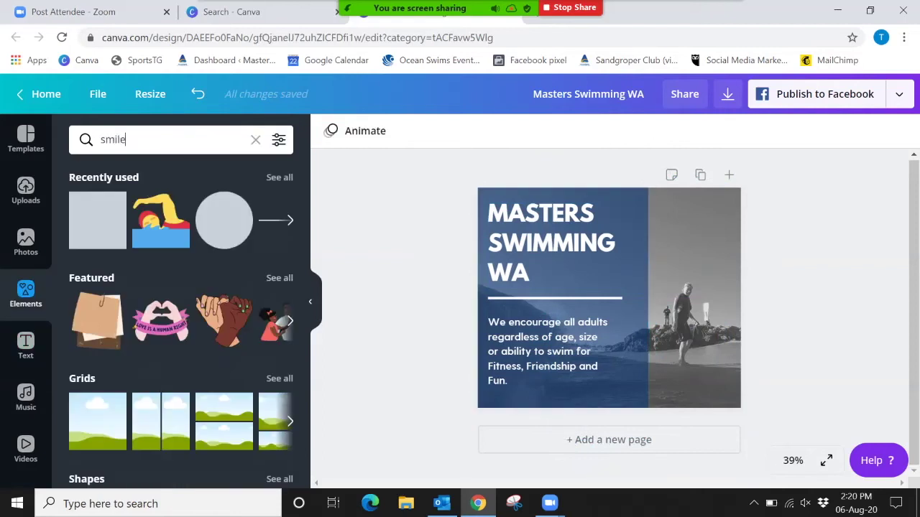
key(Return)
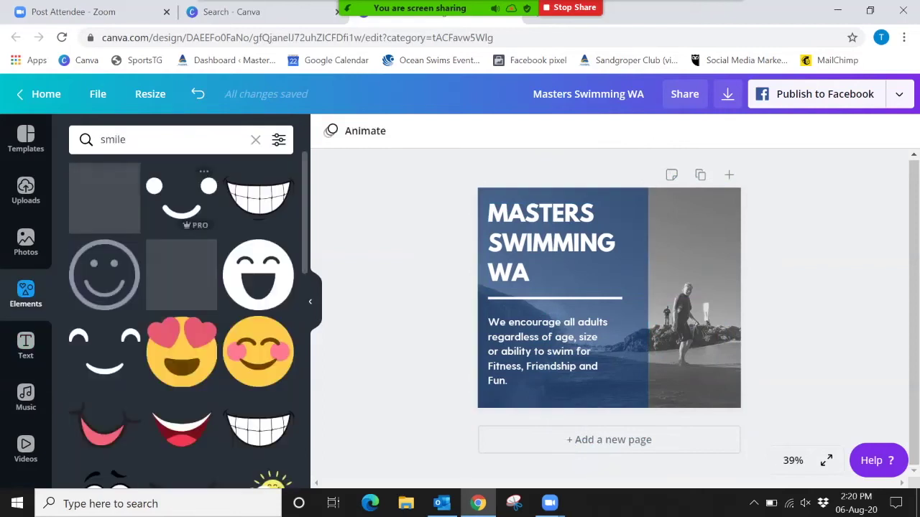
click(181, 275)
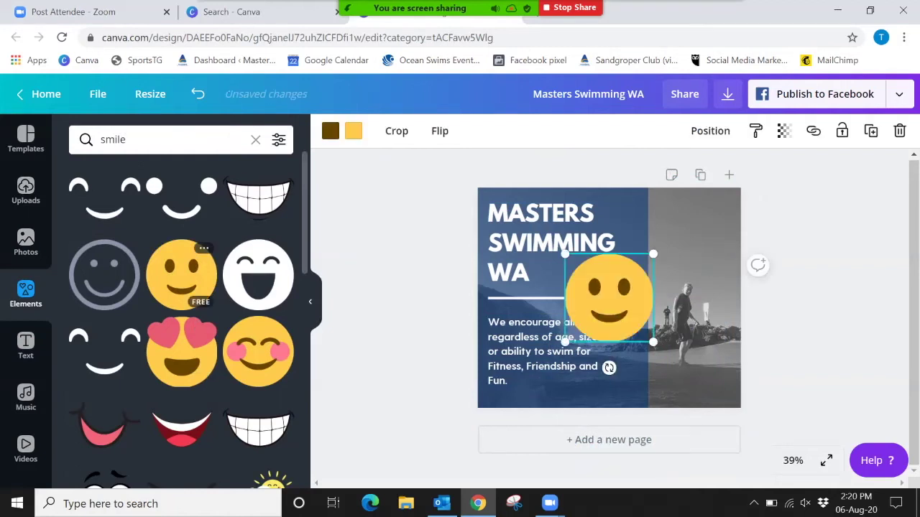
drag(610, 298, 563, 244)
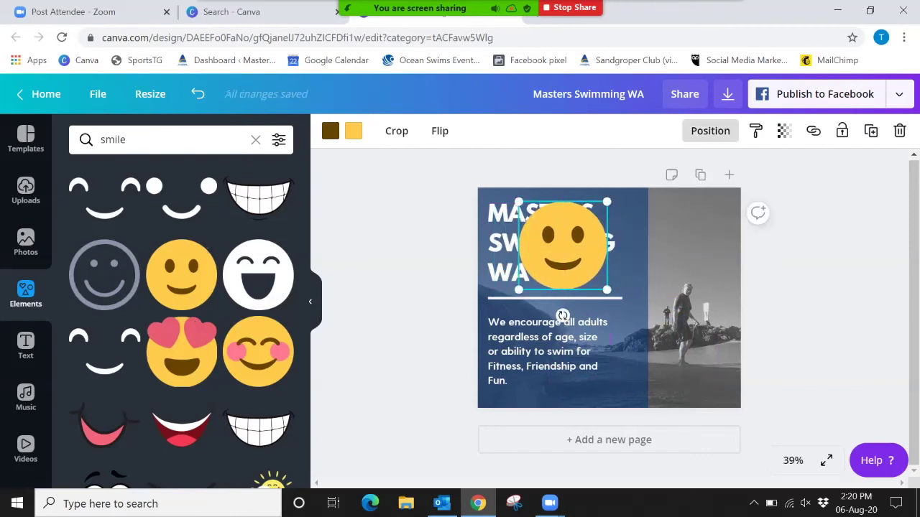
Step: Send the smiley backward so it sits behind the heading
click(710, 131)
click(647, 174)
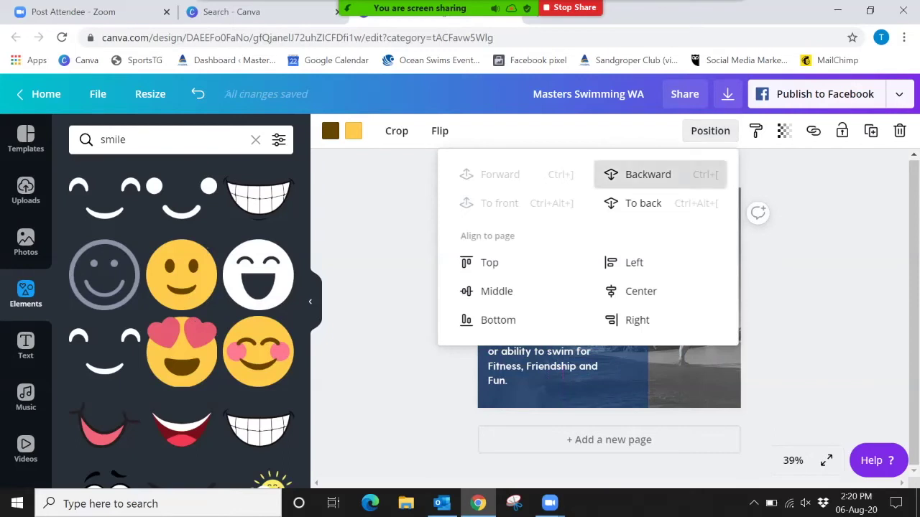
key(Escape)
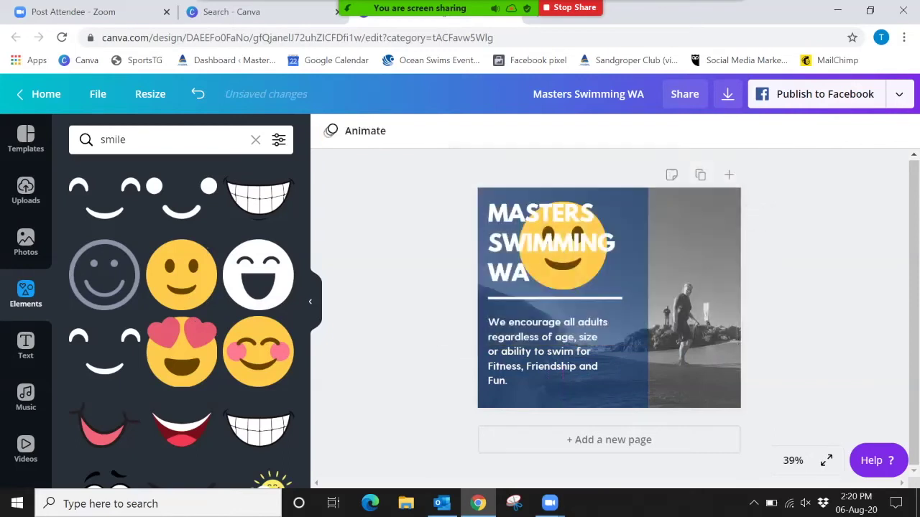
Step: Select the heading within the group and send it backward in the layer order
click(553, 238)
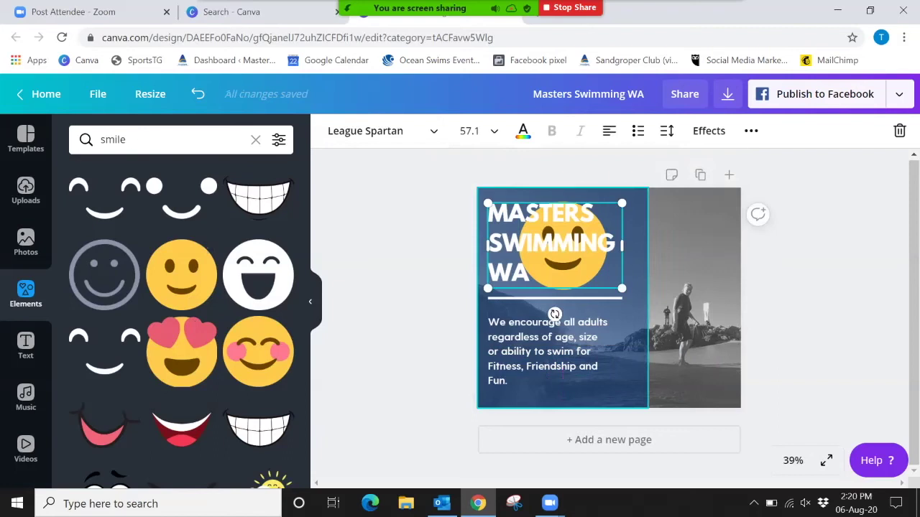
click(750, 130)
click(575, 166)
click(523, 208)
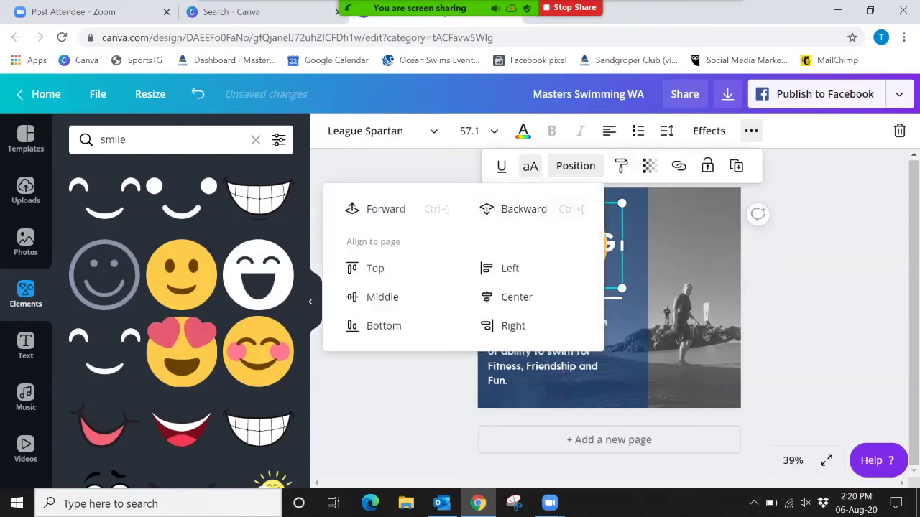
key(Escape)
Step: Move the smiley to the navy rectangle's right edge and recolour its features blue and its face light blue
drag(564, 242, 666, 288)
click(330, 130)
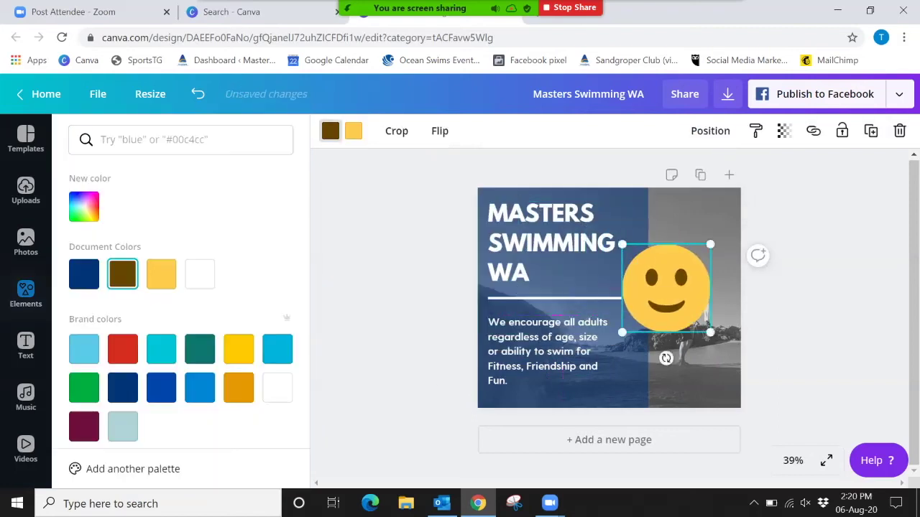
click(200, 387)
click(353, 130)
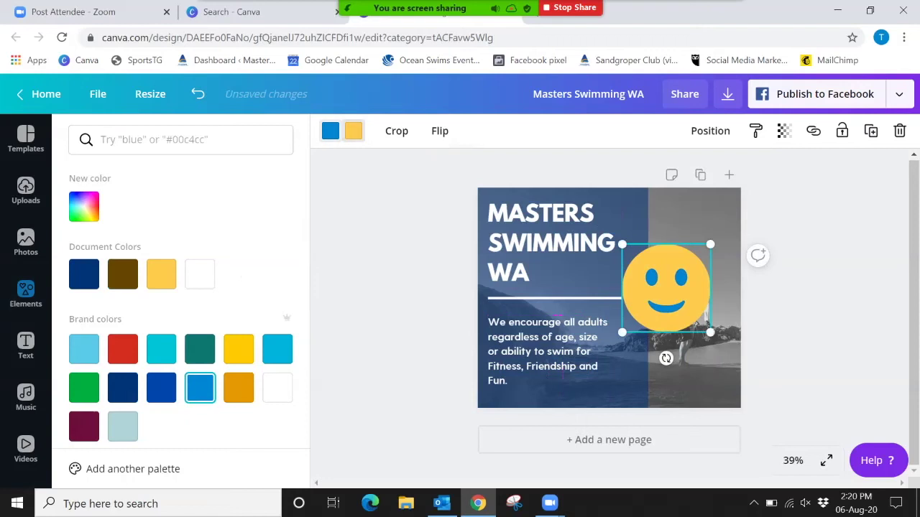
click(83, 349)
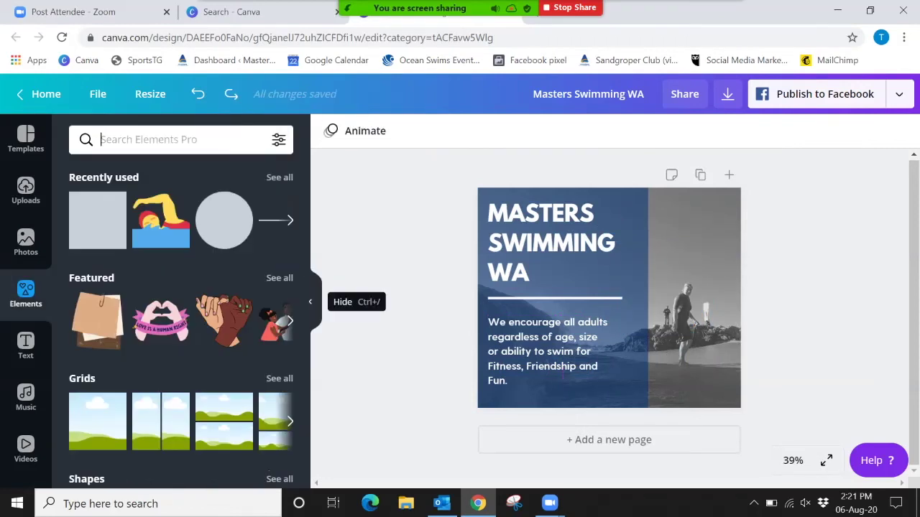
Step: Hide the side panel and examine the design's details at 300% zoom
click(310, 302)
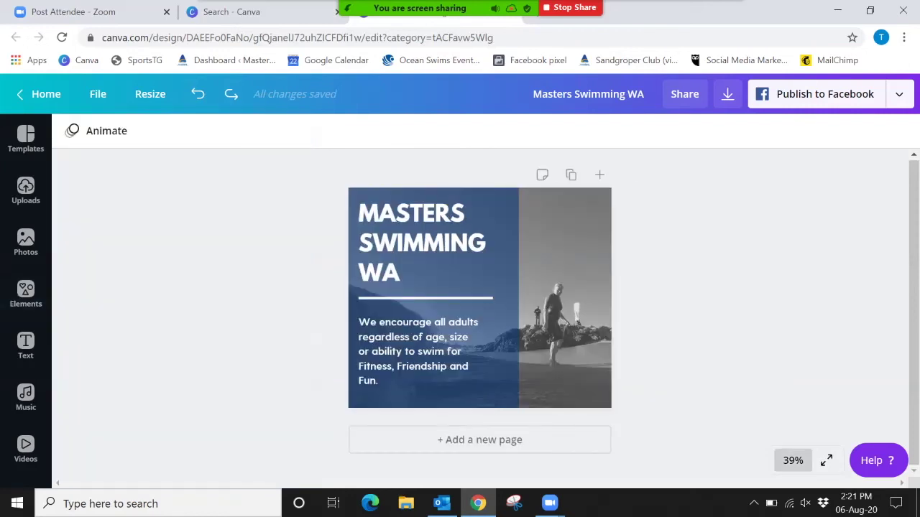
click(793, 461)
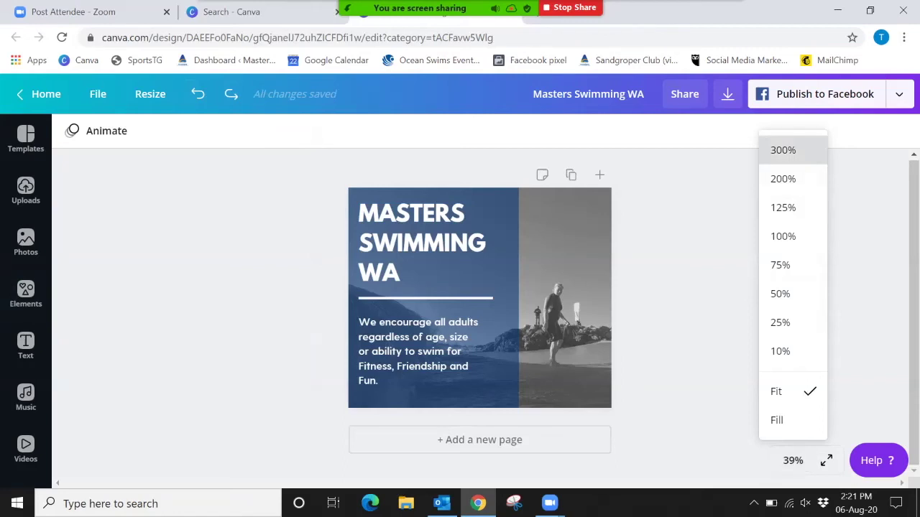
click(783, 150)
scroll(480, 312, down, 10)
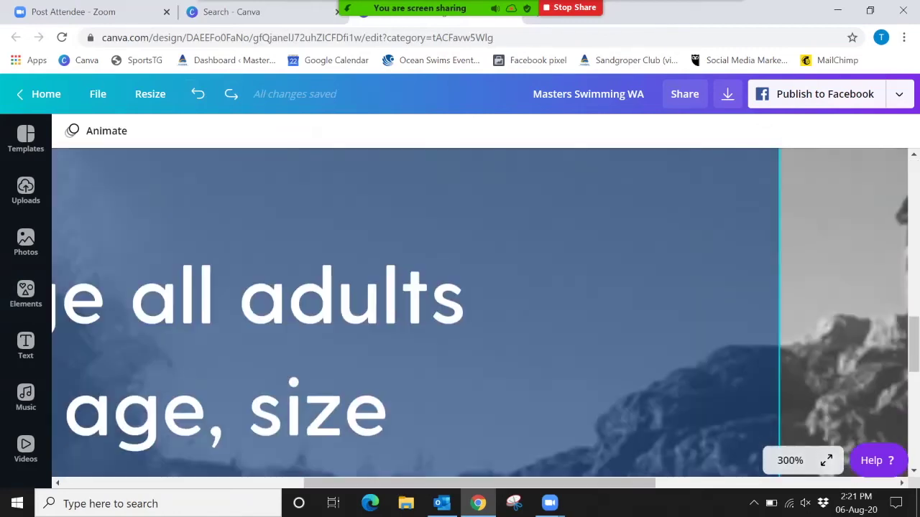
scroll(480, 312, up, 6)
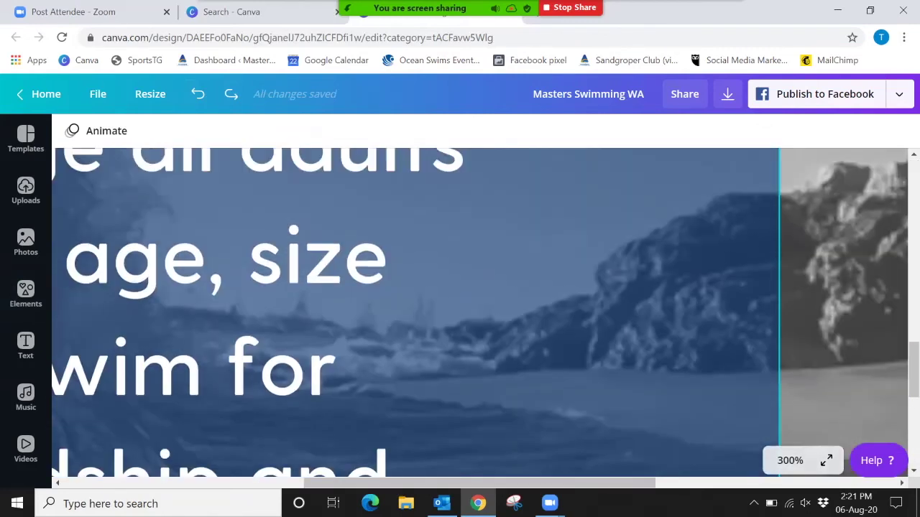
Step: Reduce the zoom to 75% and look over the heading, paragraph and photo
click(790, 461)
click(777, 265)
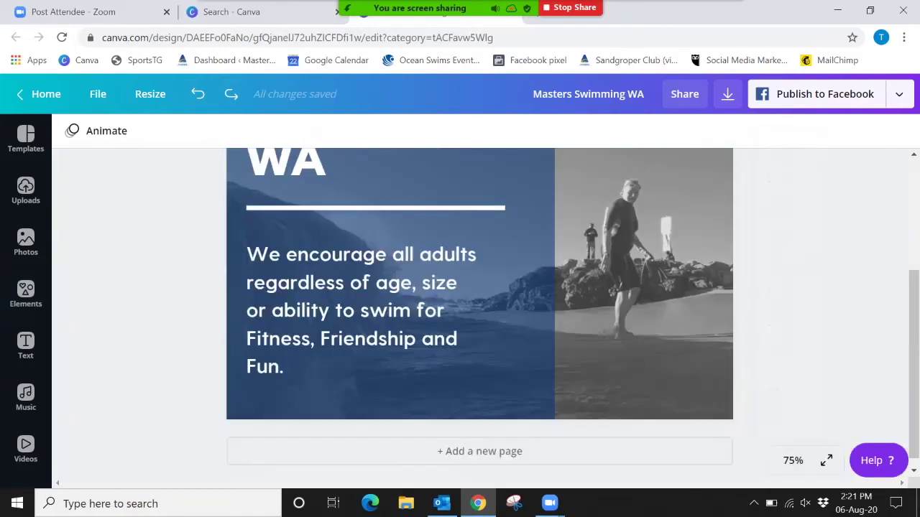
scroll(480, 312, up, 3)
scroll(480, 313, down, 3)
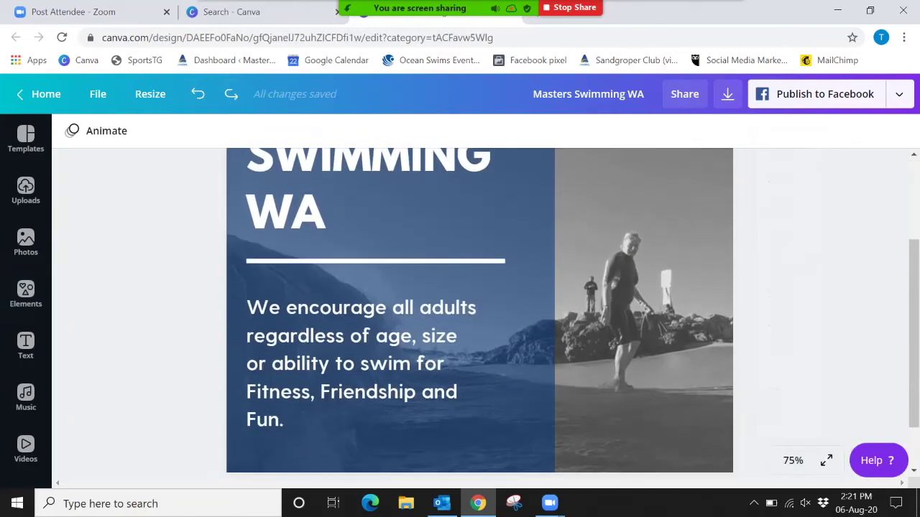
scroll(480, 312, up, 3)
scroll(480, 313, down, 2)
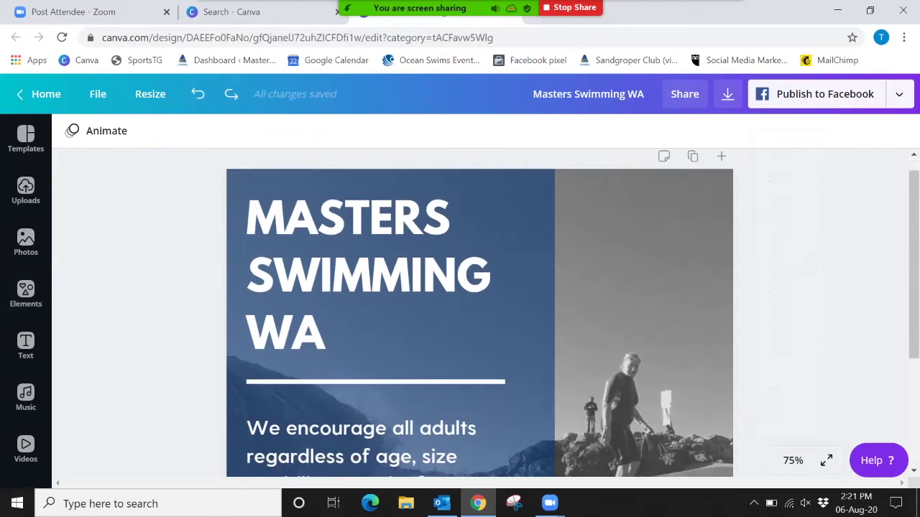
Step: Set the zoom to 50% and review the whole page and its page options
click(792, 461)
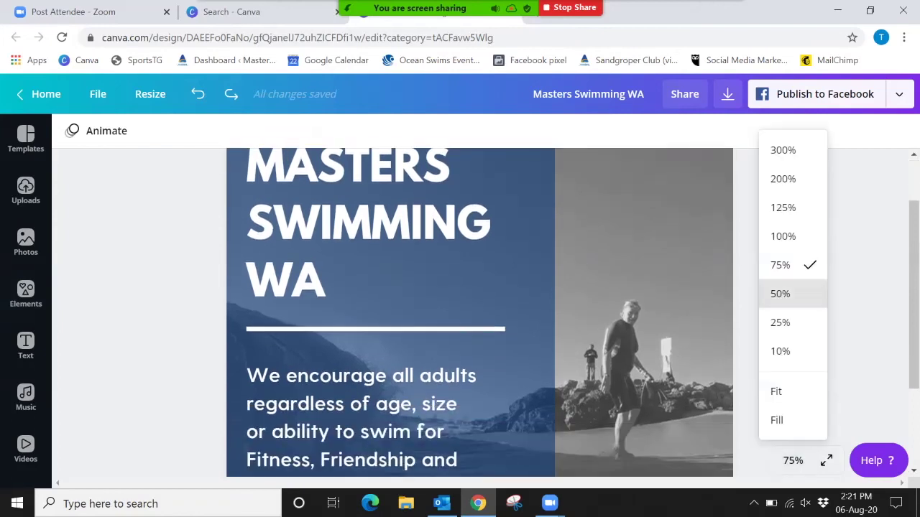
click(780, 294)
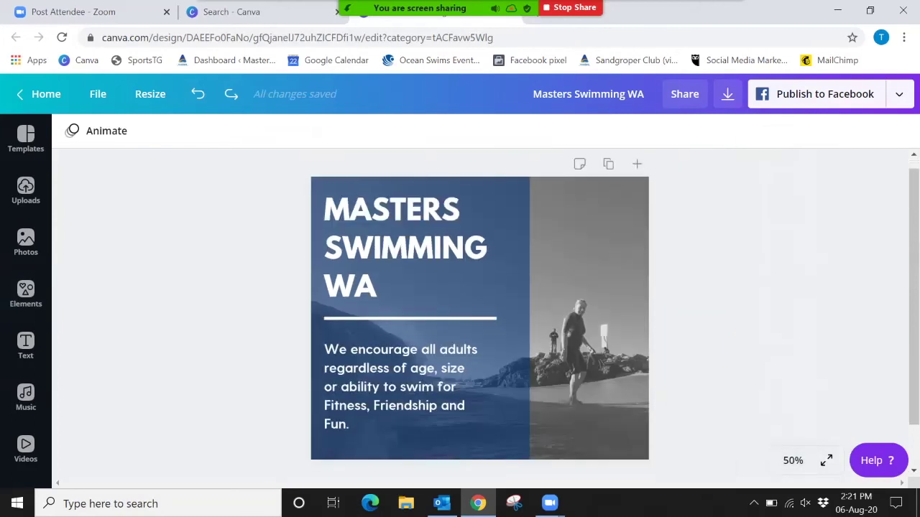
scroll(728, 347, down, 2)
scroll(728, 347, up, 2)
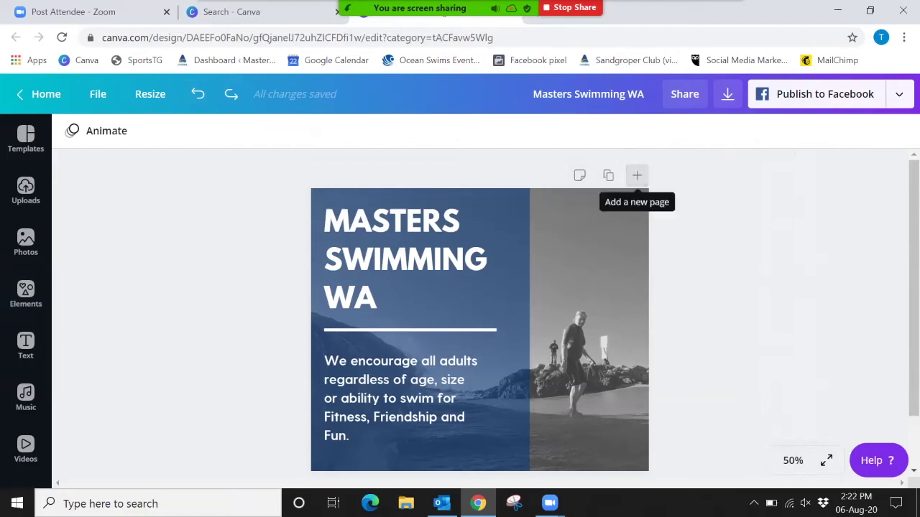
scroll(479, 309, down, 1)
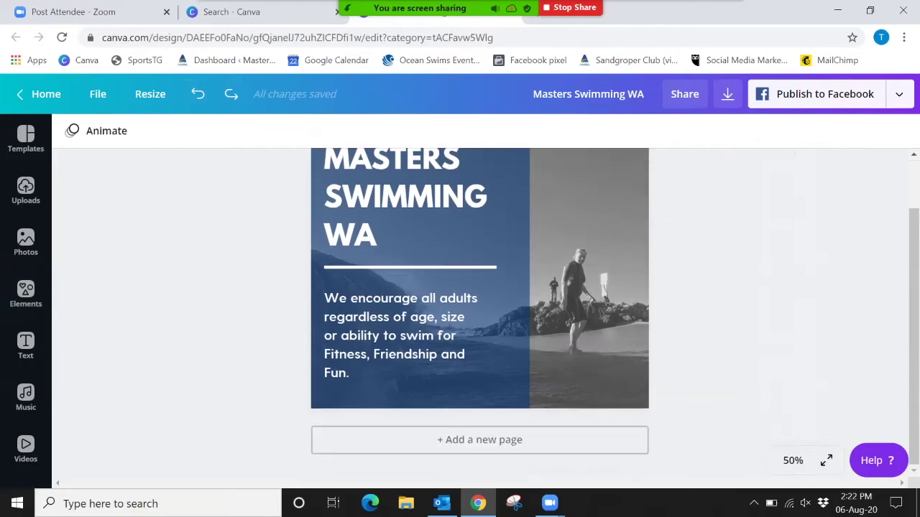
Step: Add a second page to the design and remove its photo so the page is blank
click(479, 440)
scroll(480, 313, up, 3)
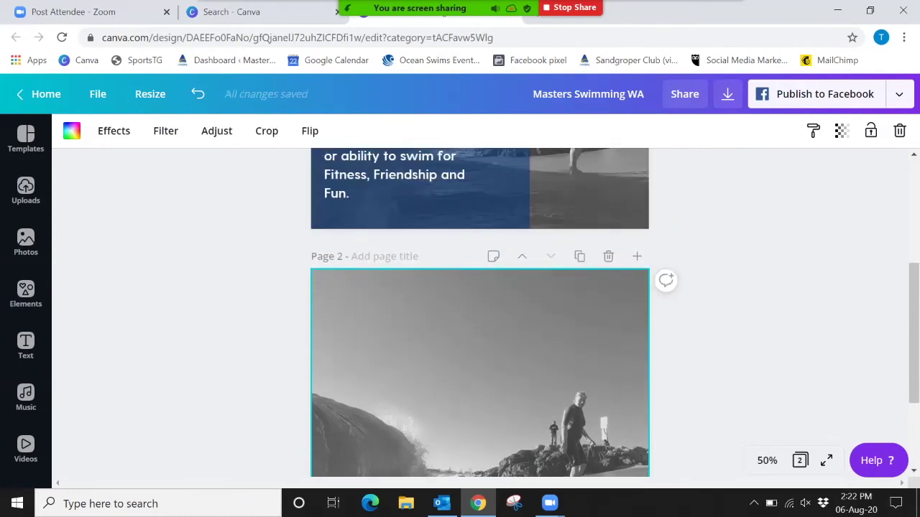
scroll(480, 313, up, 1)
key(Delete)
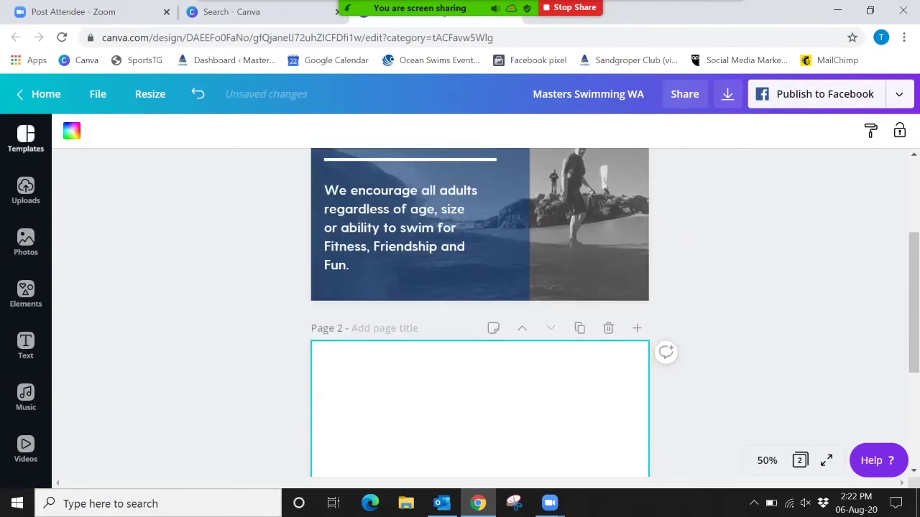
Step: Browse the "fun" template results for a layout to use on the blank second page
click(26, 137)
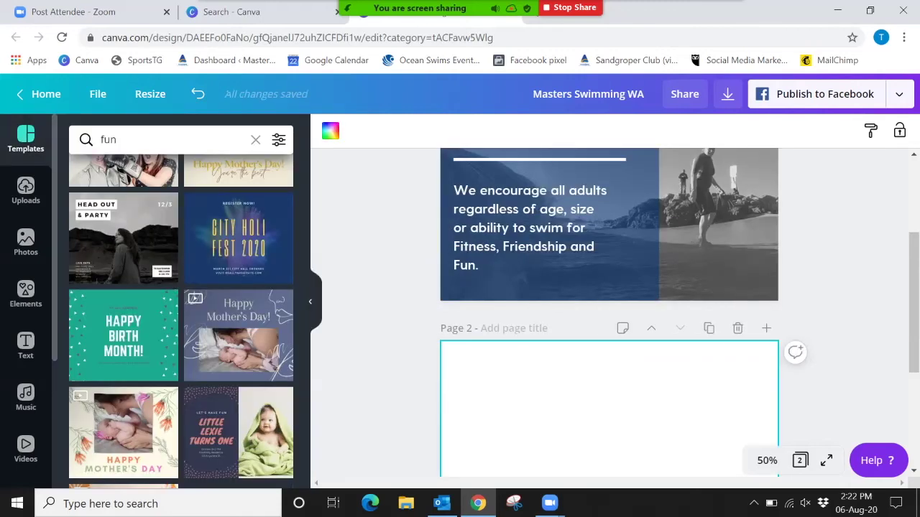
scroll(181, 321, down, 5)
scroll(181, 321, down, 10)
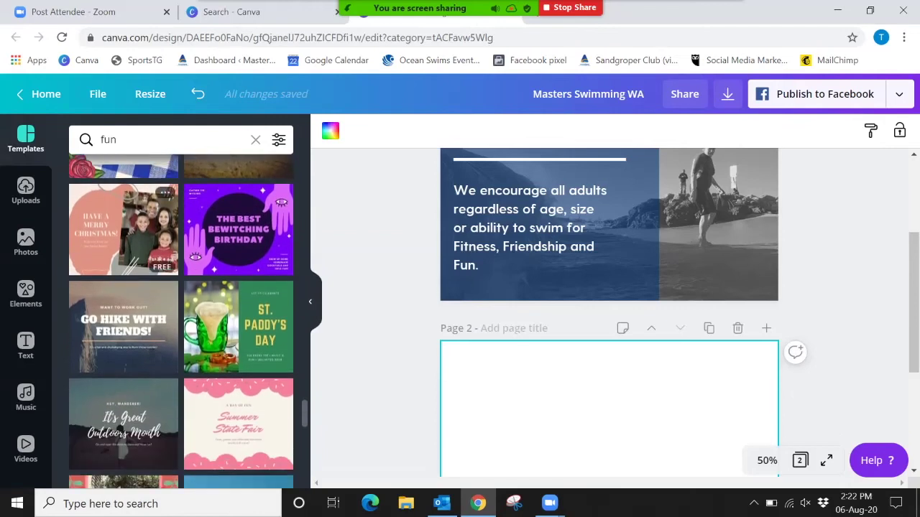
scroll(181, 321, down, 6)
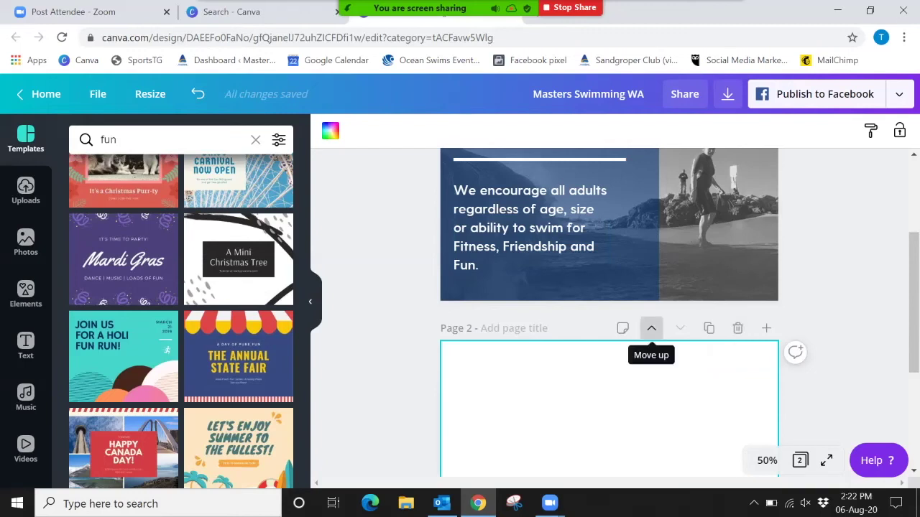
Step: Move the blank page ahead of the Masters Swimming WA page and back again, and delete it
click(651, 328)
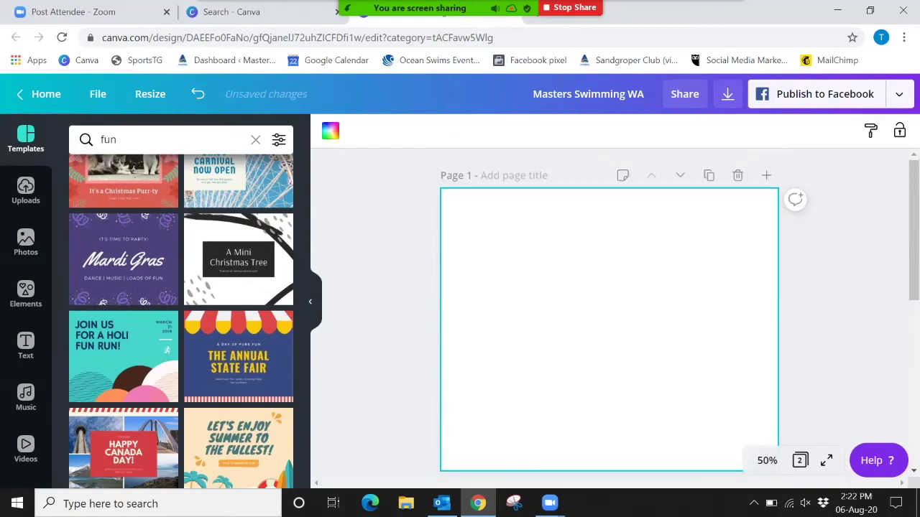
click(680, 175)
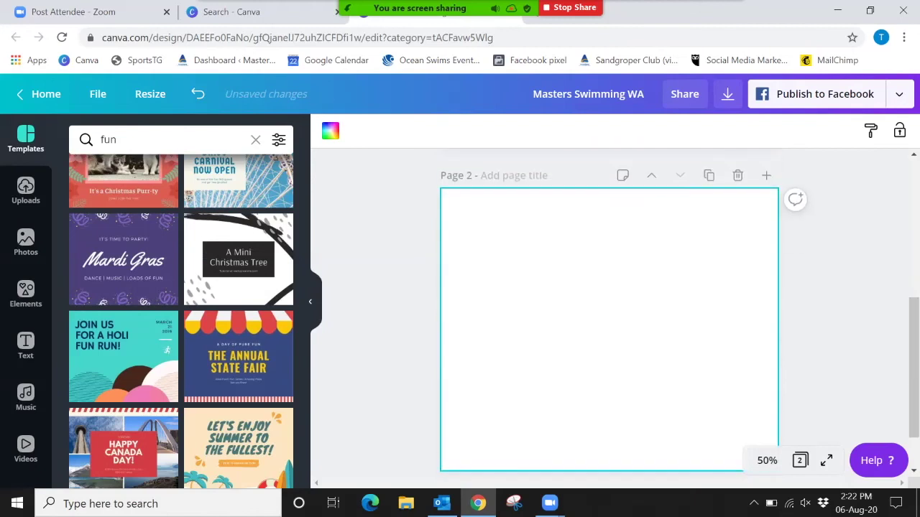
click(738, 175)
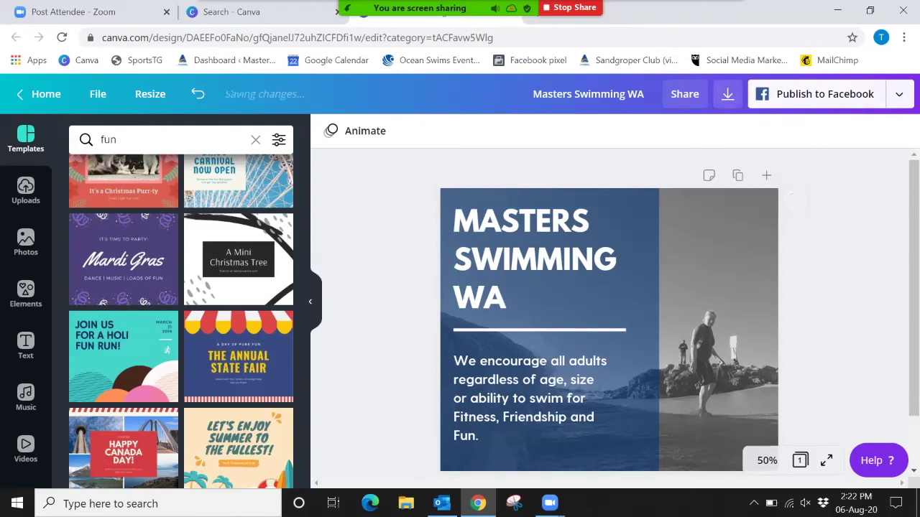
Step: Review the download file types and choose PNG for the design
click(727, 95)
click(798, 194)
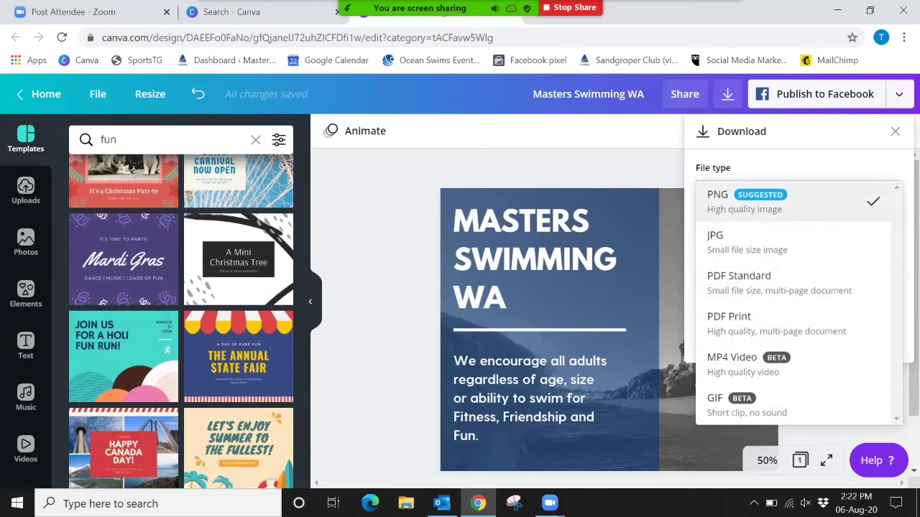
click(798, 201)
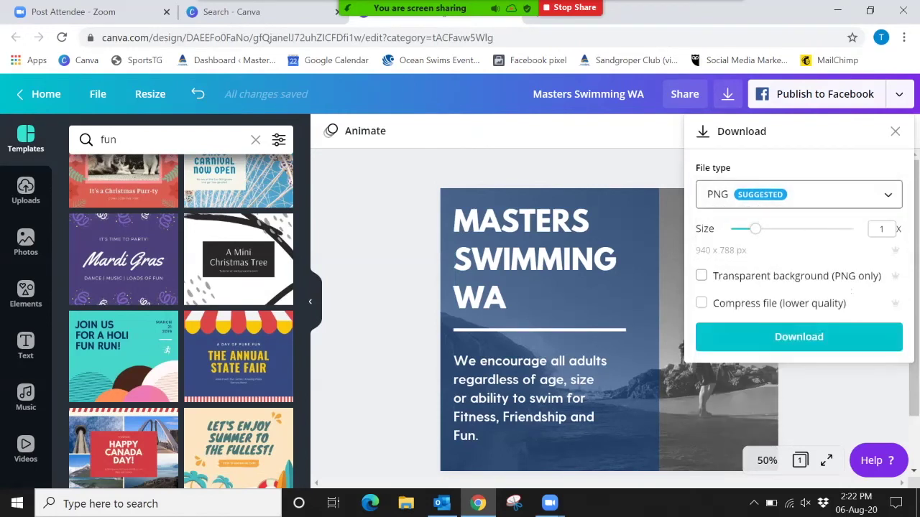
Step: Download only page 1 of the design as a PNG, and close the downloaded image after viewing it
scroll(790, 363, down, 1)
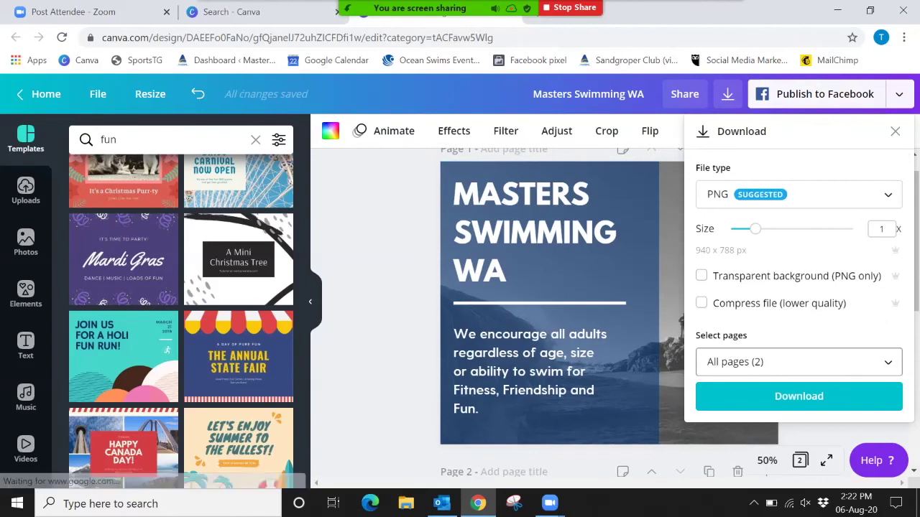
click(790, 362)
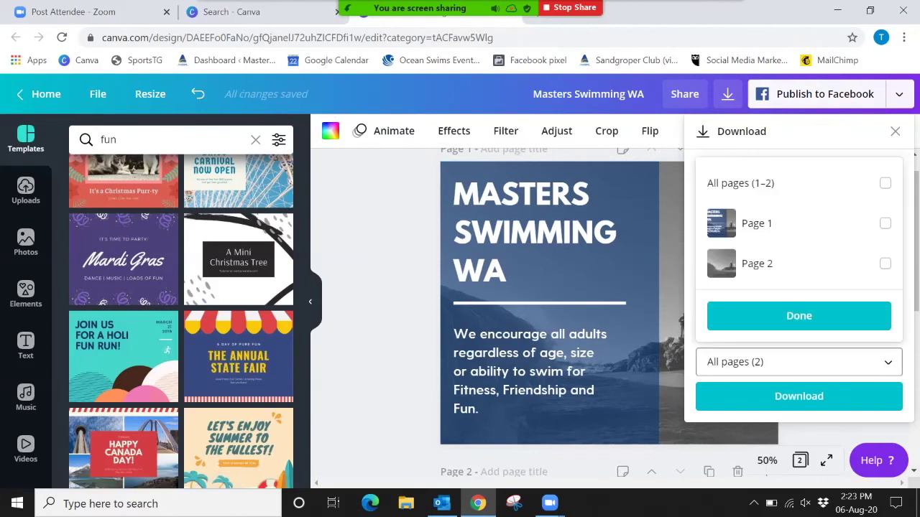
click(884, 223)
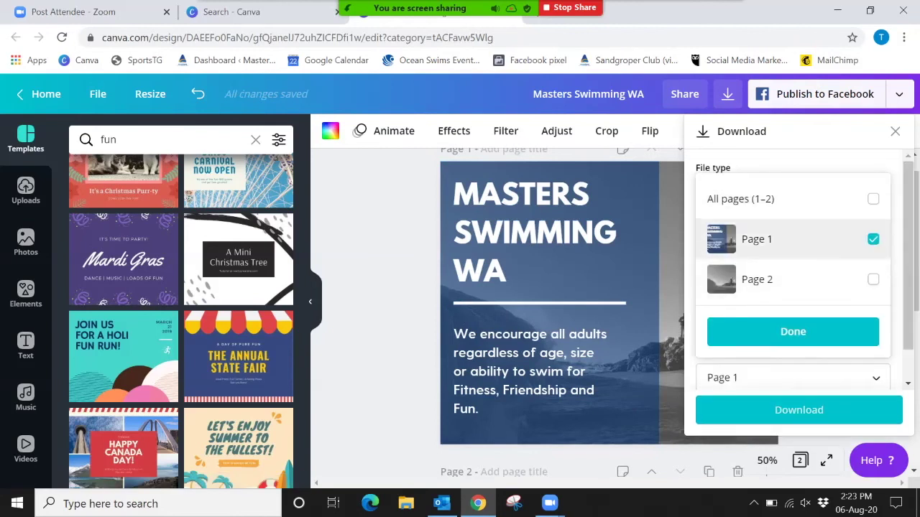
click(798, 316)
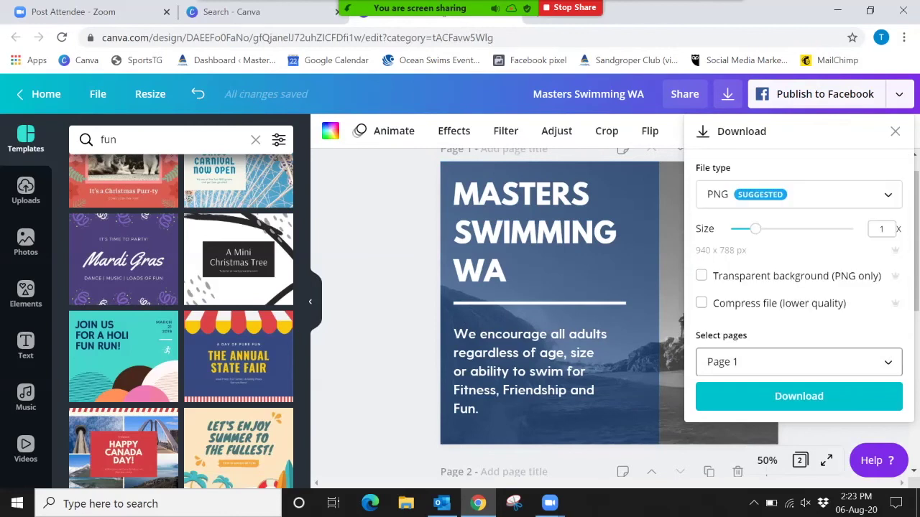
click(798, 395)
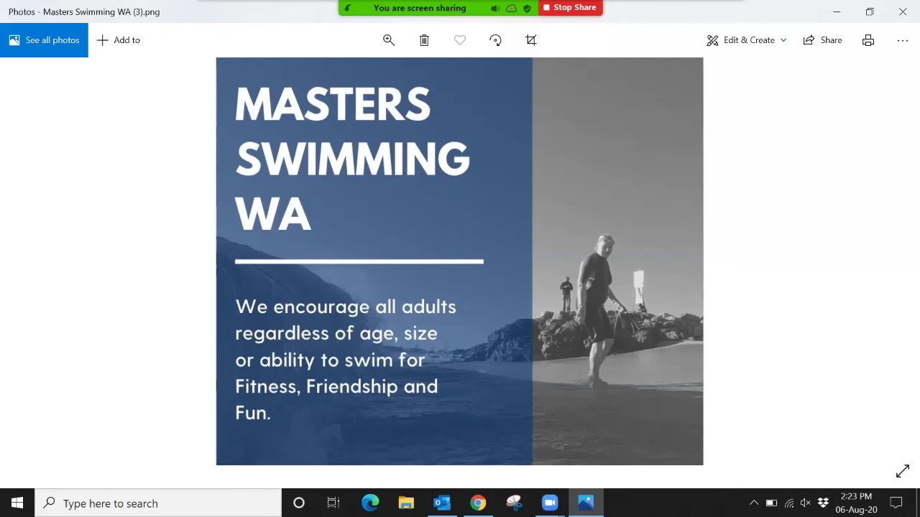
click(903, 12)
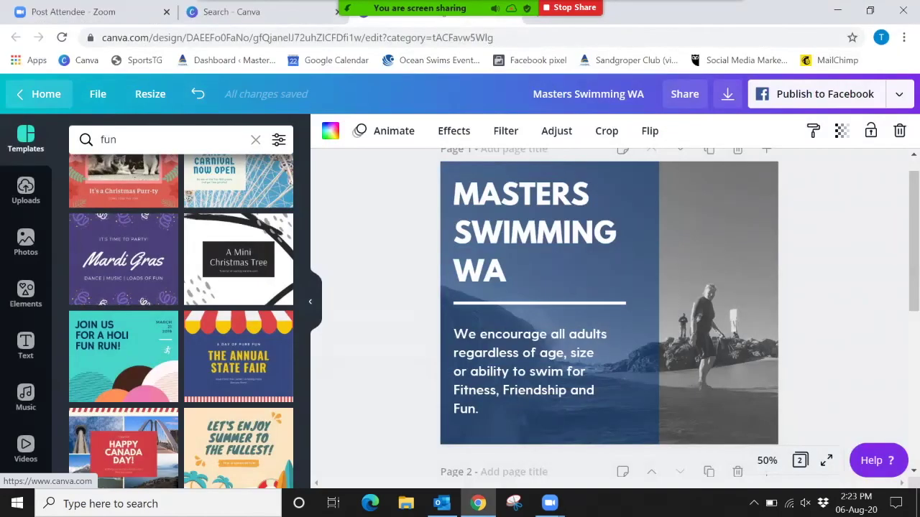
Step: Return to the home page and look through the Brand Kit's logos, colours and fonts
click(39, 94)
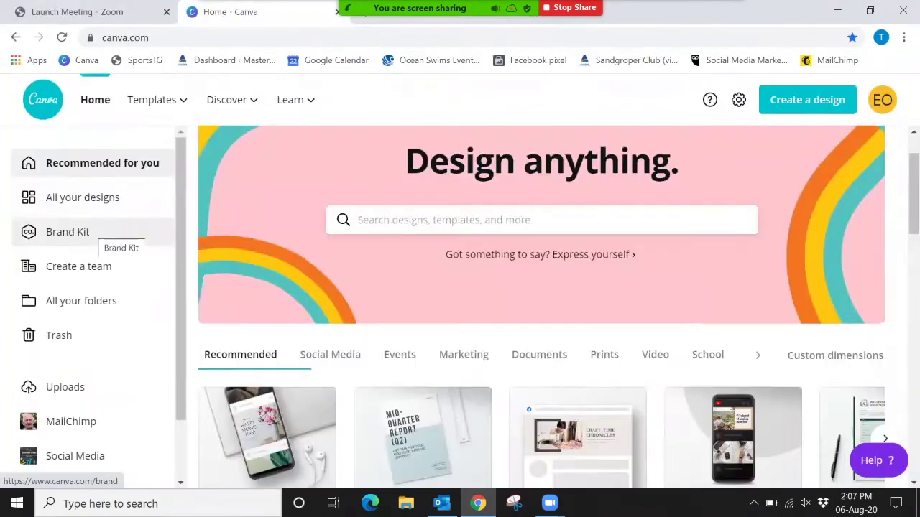
click(69, 232)
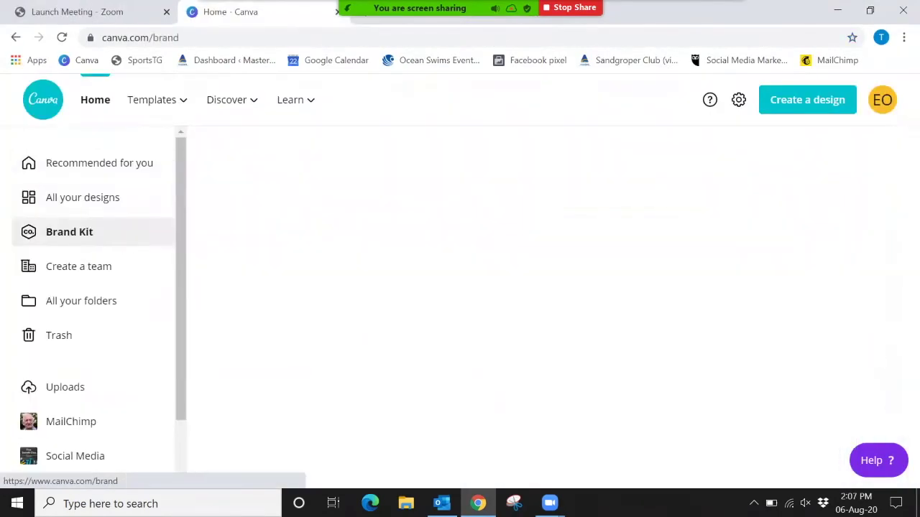
scroll(542, 374, down, 1)
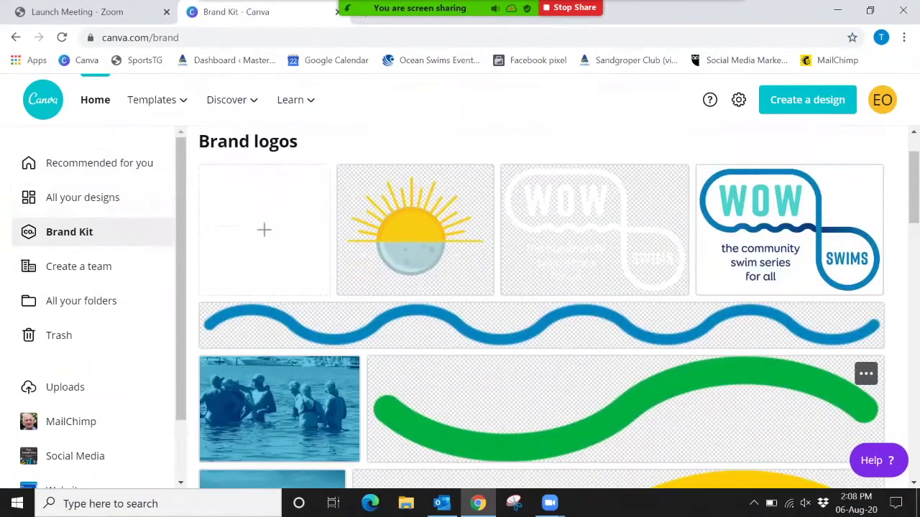
drag(913, 187, 913, 441)
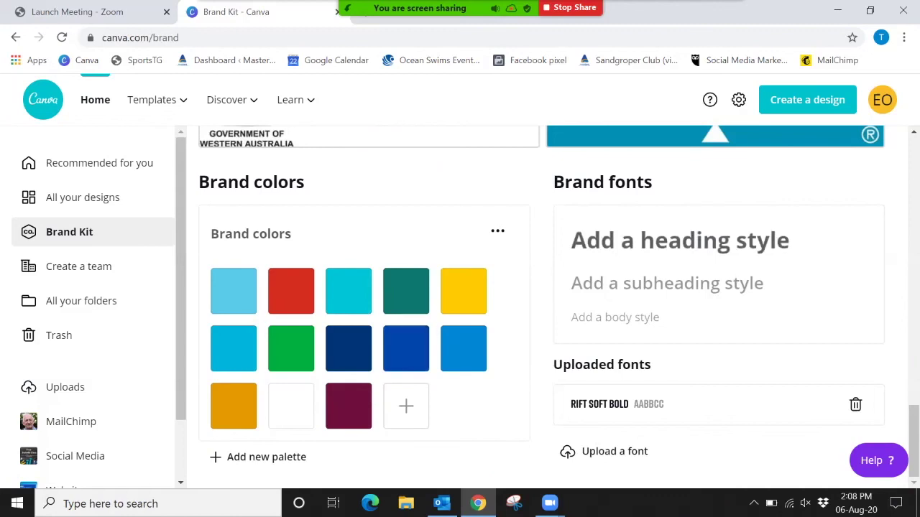
click(679, 240)
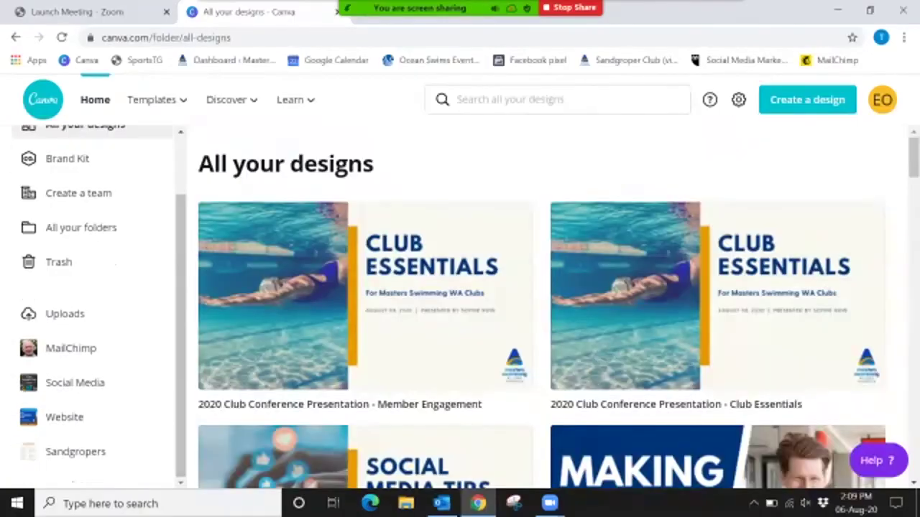
Step: Browse the saved designs in All your designs and look over the account's folders
scroll(543, 309, down, 3)
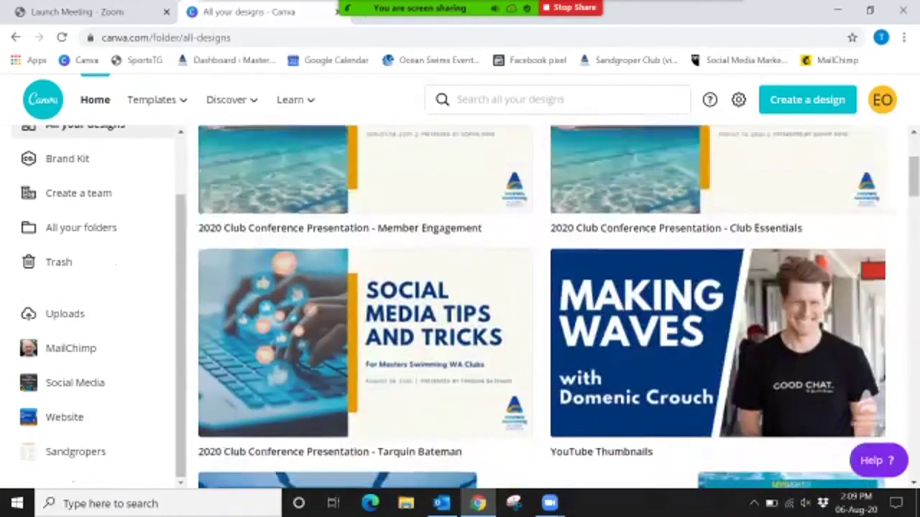
scroll(542, 309, up, 3)
scroll(542, 309, down, 4)
scroll(543, 309, up, 2)
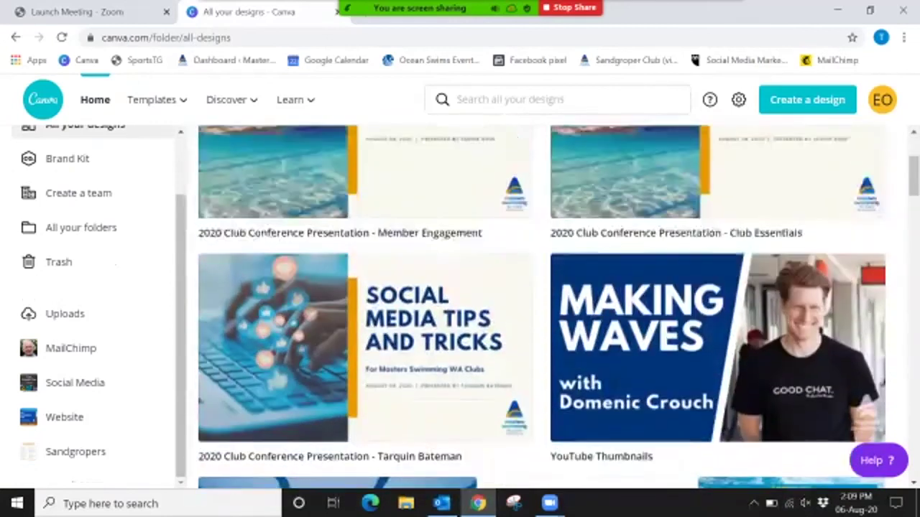
scroll(542, 309, up, 3)
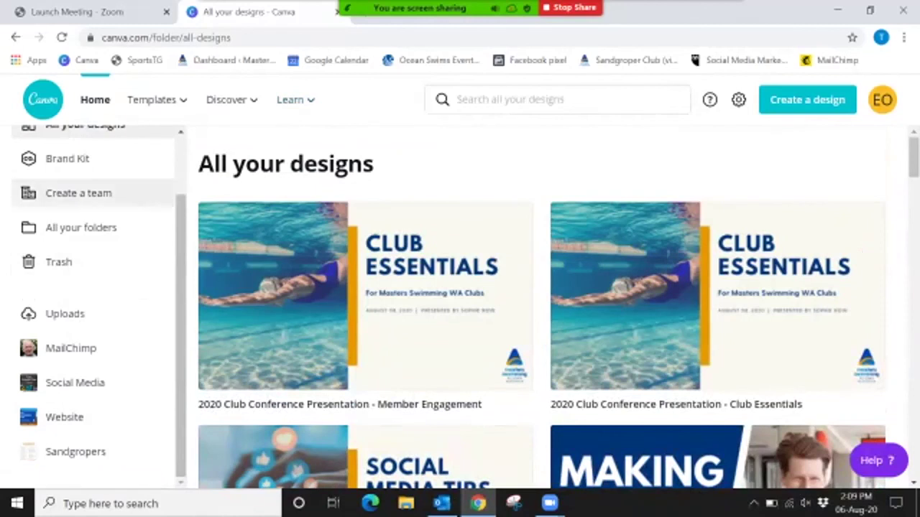
scroll(79, 194, up, 1)
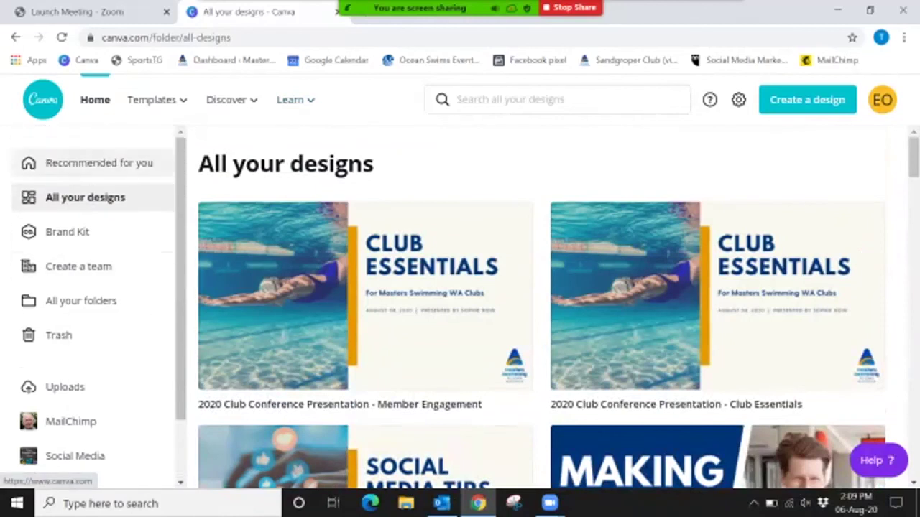
Step: Go back to the home page and look over the Templates, Discover and Learn resources
click(95, 100)
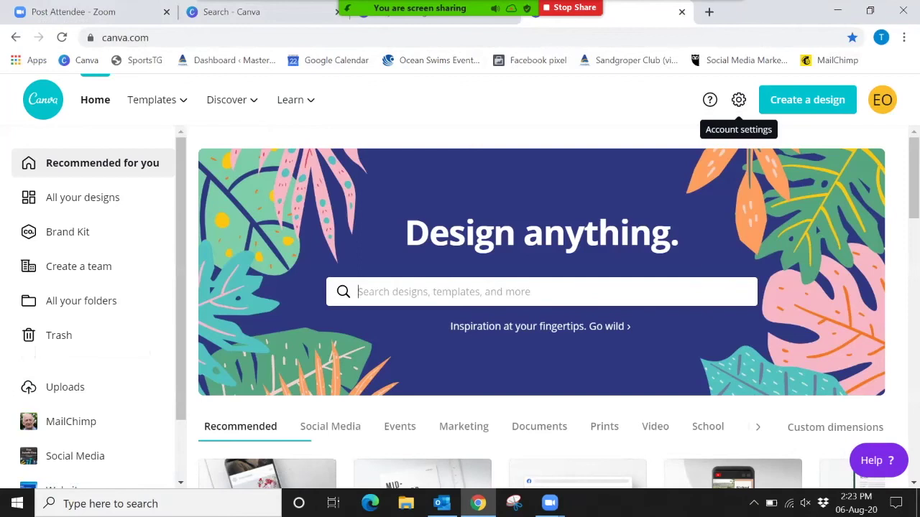
mouse_move(152, 100)
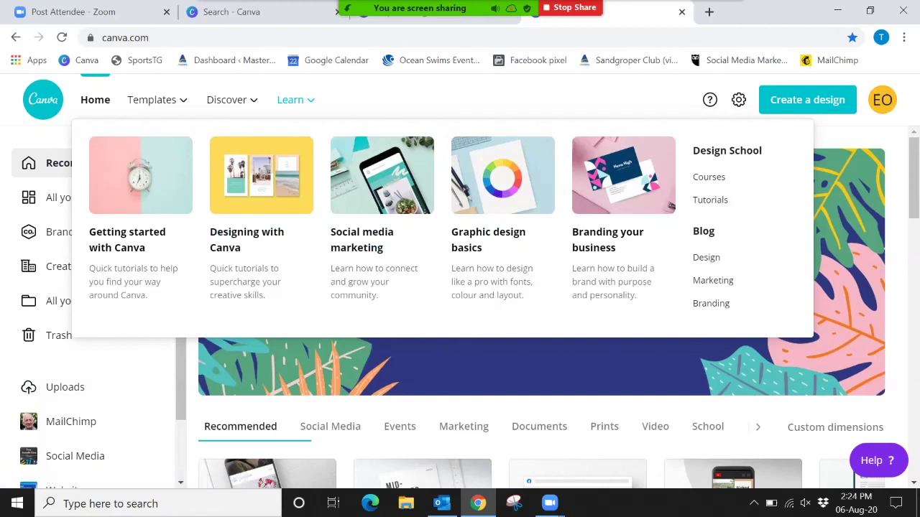
mouse_move(231, 100)
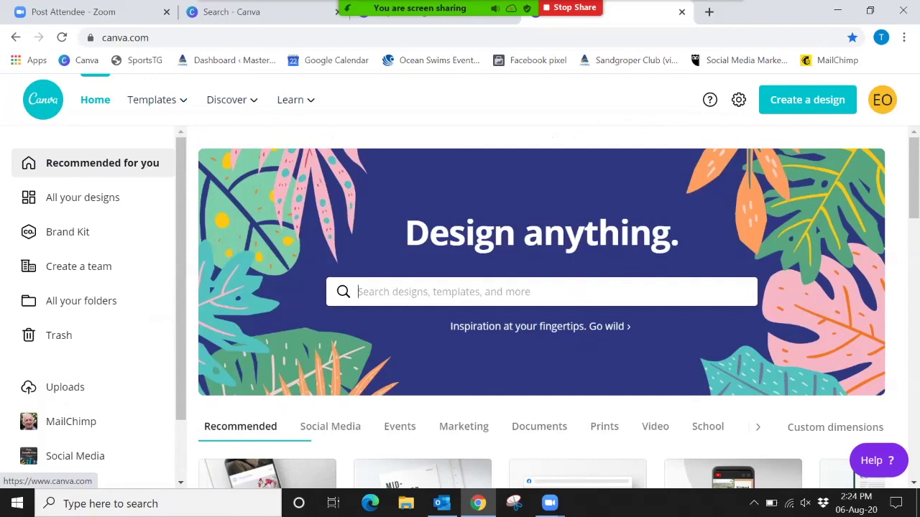
mouse_move(152, 100)
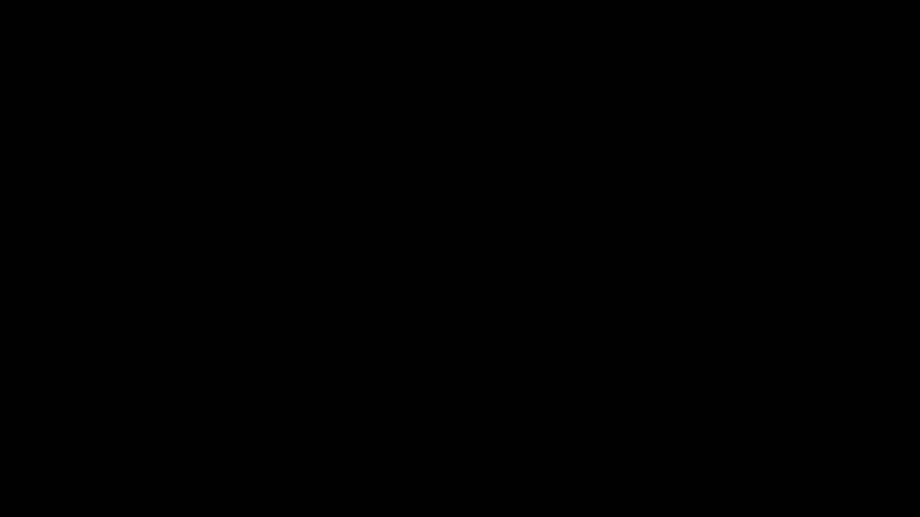